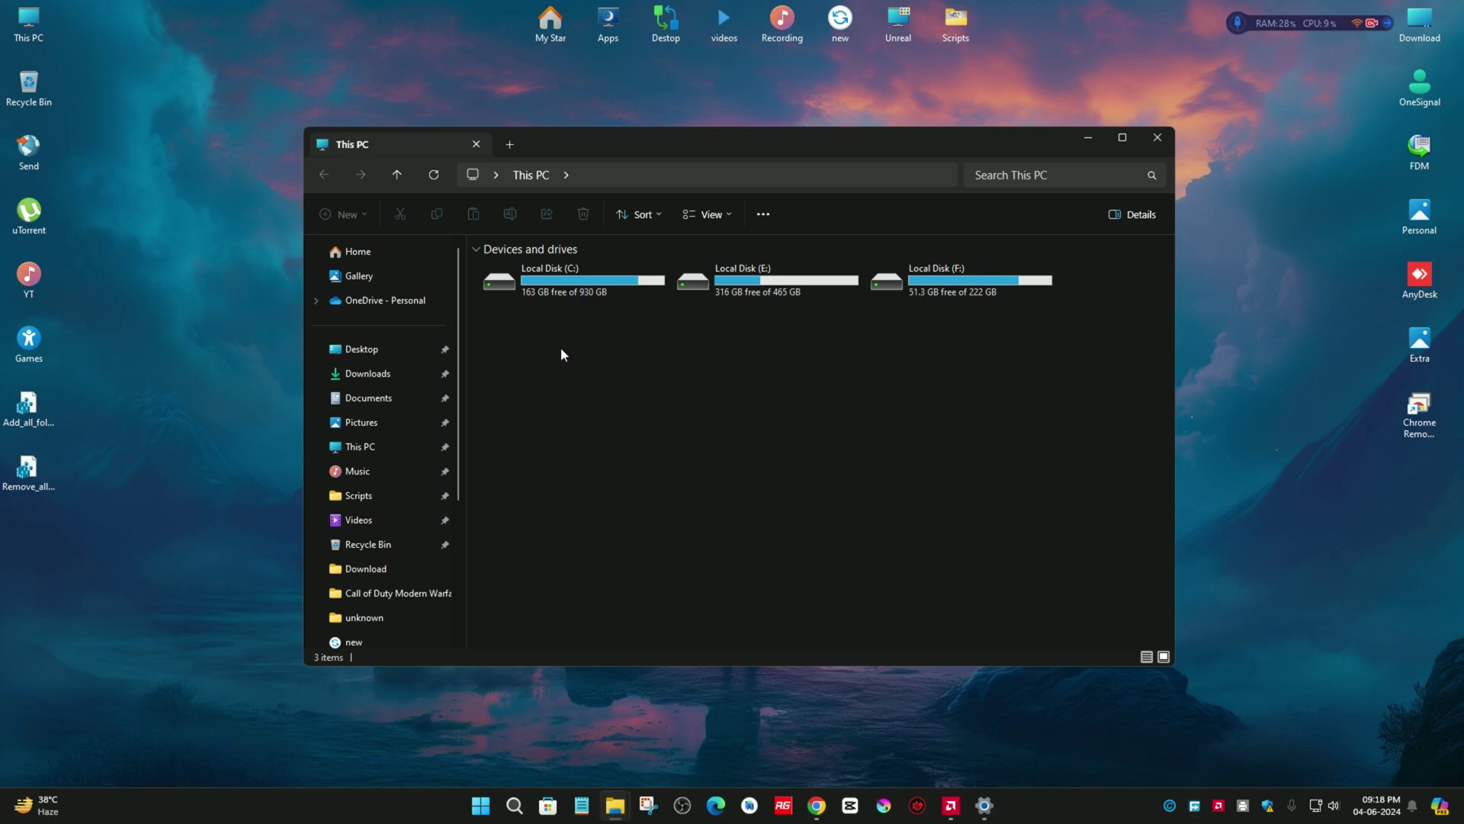
Step: Highlight OS build 22631.3672 on the About page, then switch to the YouTube tutorial in Chrome
{"action": "left_click", "coordinate": [983, 805]}
{"action": "left_click", "coordinate": [665, 474]}
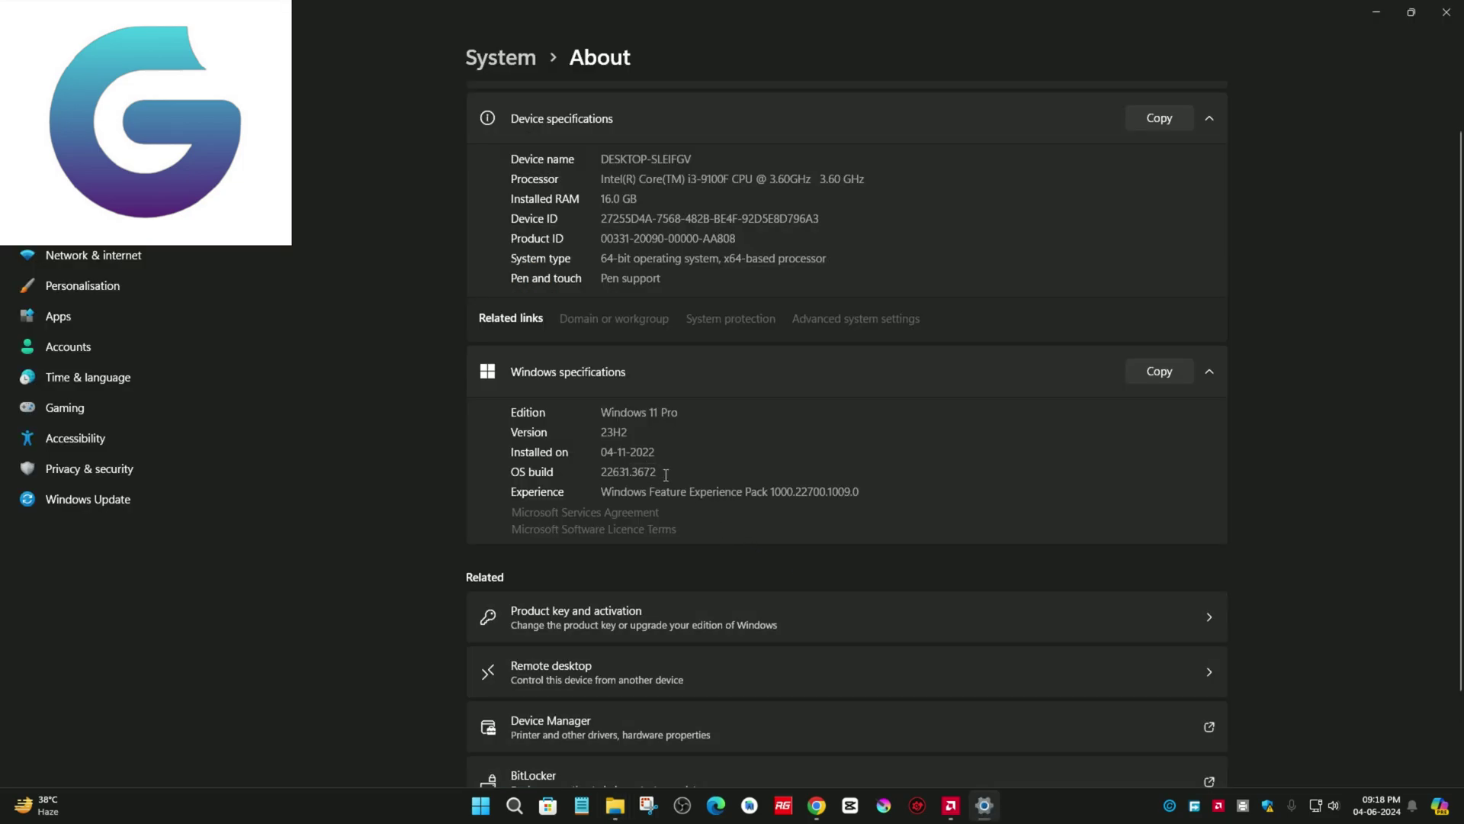
{"action": "left_click_drag", "start_coordinate": [676, 469], "coordinate": [593, 477]}
{"action": "left_click", "coordinate": [1376, 12]}
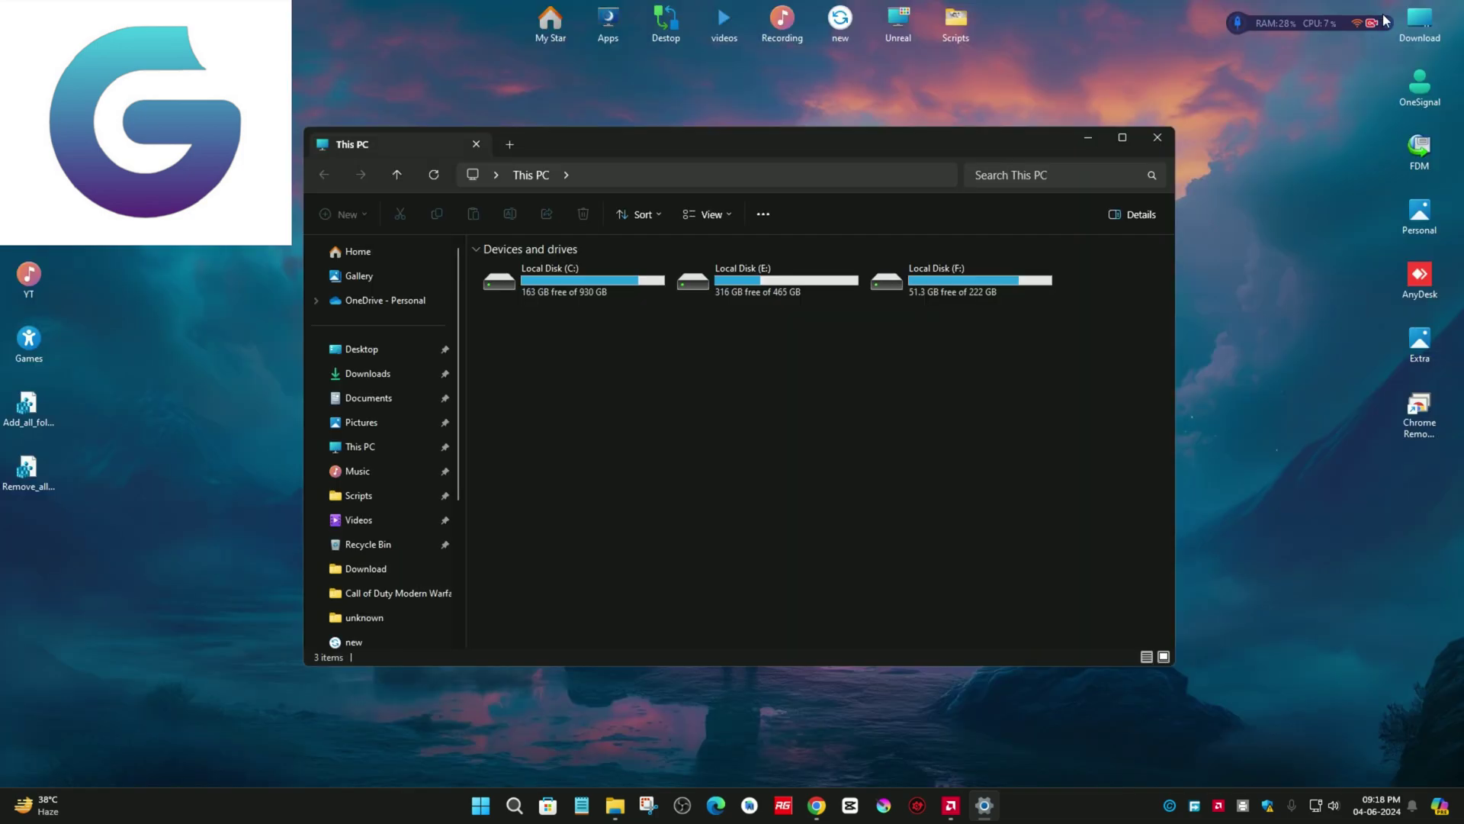
{"action": "left_click", "coordinate": [816, 805]}
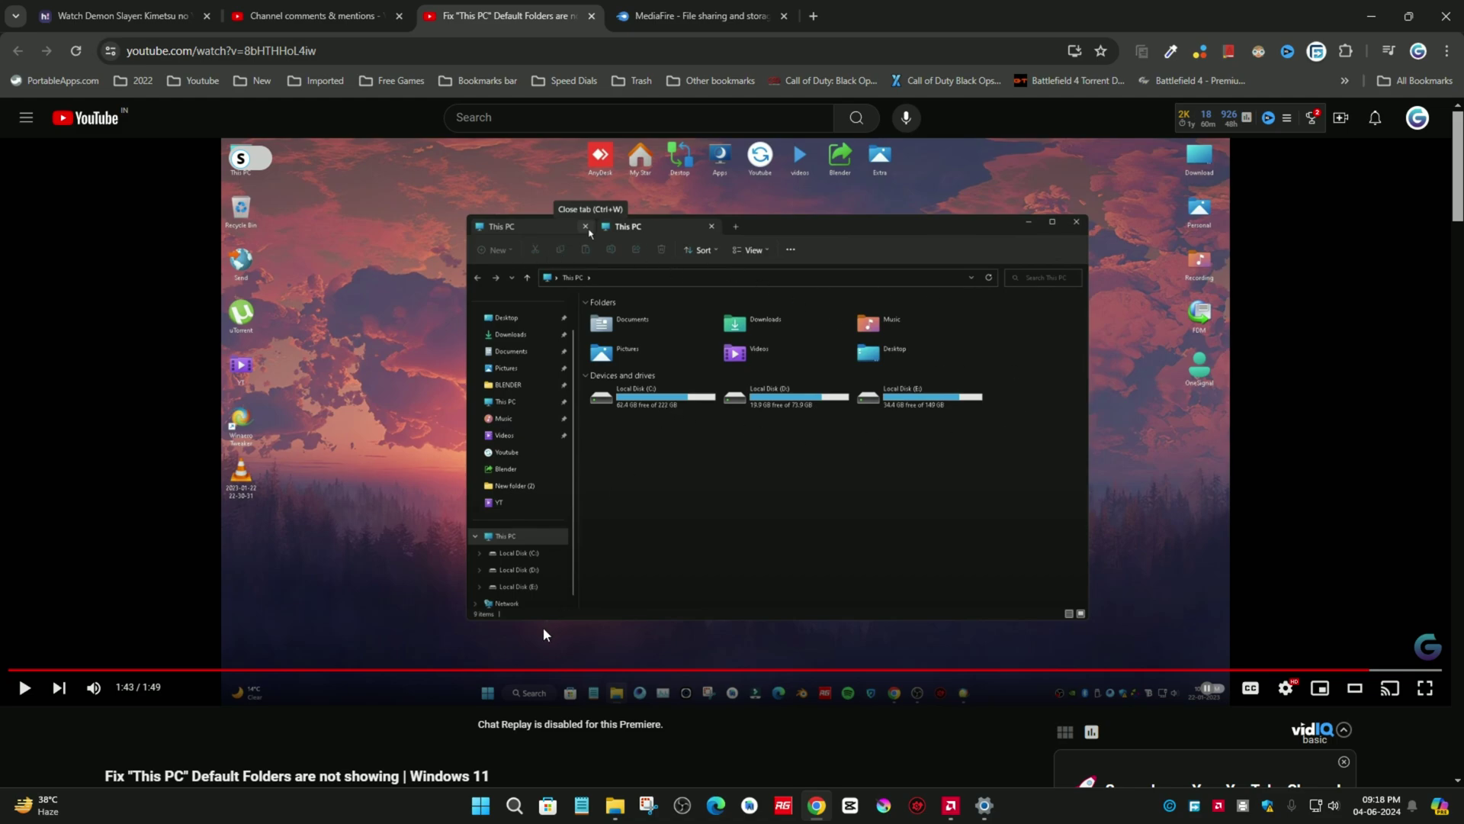
Step: Scroll the YouTube tutorial page, highlight the video title, and skim the description
{"action": "scroll", "coordinate": [525, 725], "scroll_direction": "down", "scroll_amount": 1}
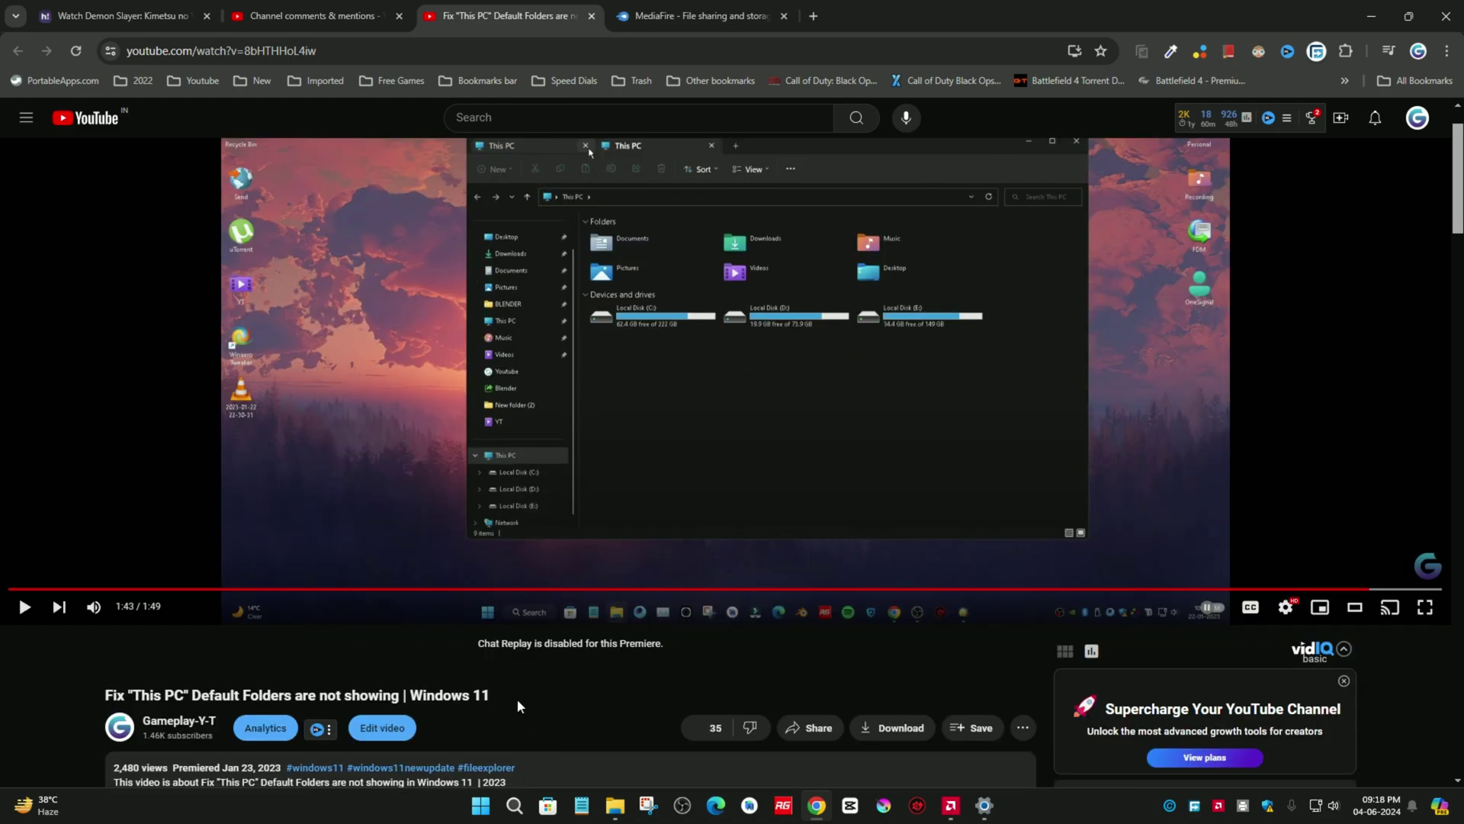
{"action": "left_click_drag", "start_coordinate": [517, 699], "coordinate": [104, 690]}
{"action": "scroll", "coordinate": [462, 680], "scroll_direction": "down", "scroll_amount": 2}
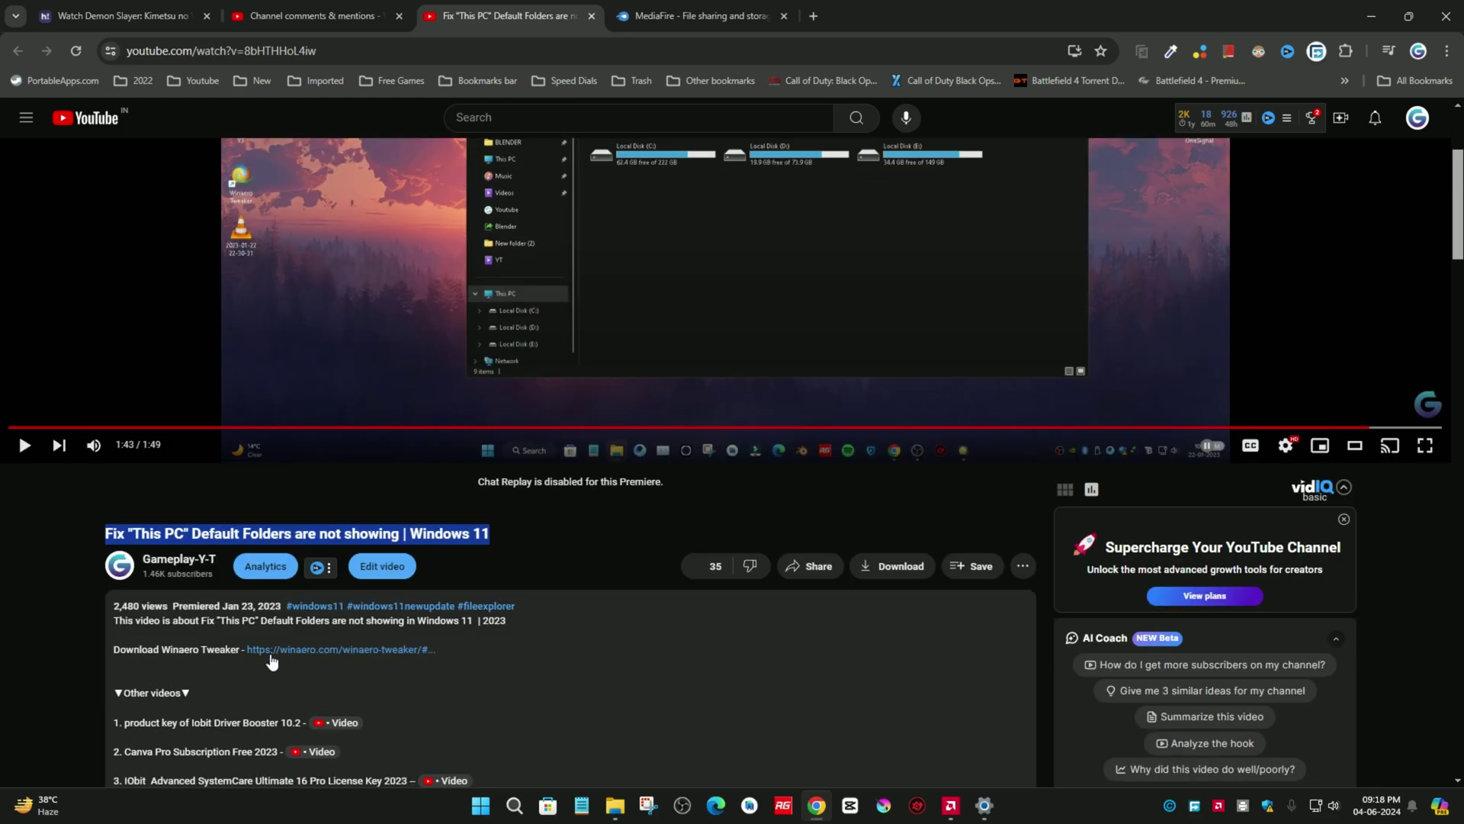
{"action": "scroll", "coordinate": [508, 671], "scroll_direction": "up", "scroll_amount": 3}
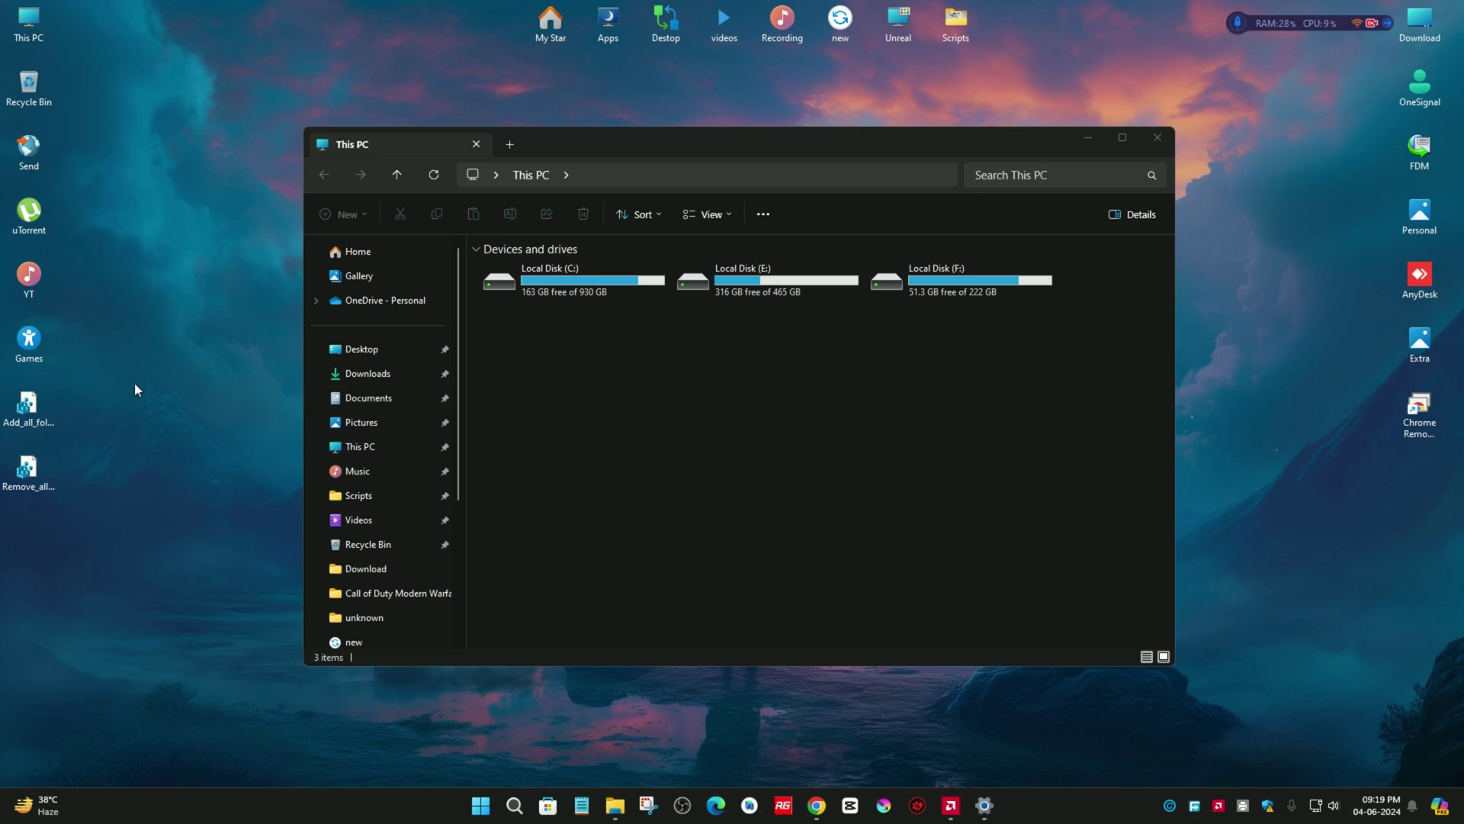
Step: Move the Remove_all file lower and place the Add_all file above it, out of the left column
{"action": "left_click_drag", "start_coordinate": [135, 381], "coordinate": [1, 518]}
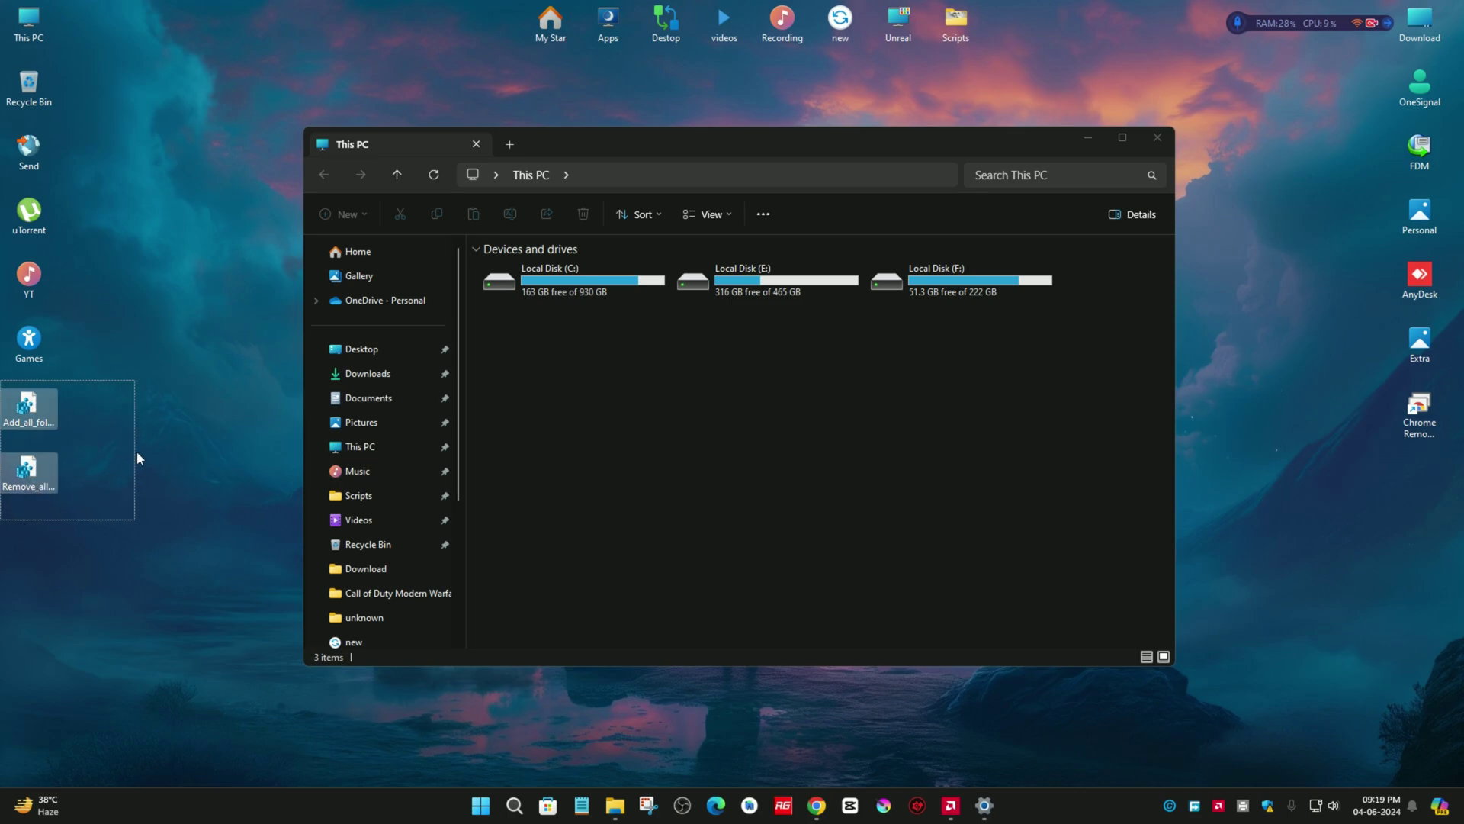
{"action": "left_click", "coordinate": [30, 469]}
{"action": "left_click_drag", "start_coordinate": [31, 469], "coordinate": [84, 534]}
{"action": "left_click_drag", "start_coordinate": [33, 412], "coordinate": [129, 404]}
{"action": "left_click", "coordinate": [64, 552]}
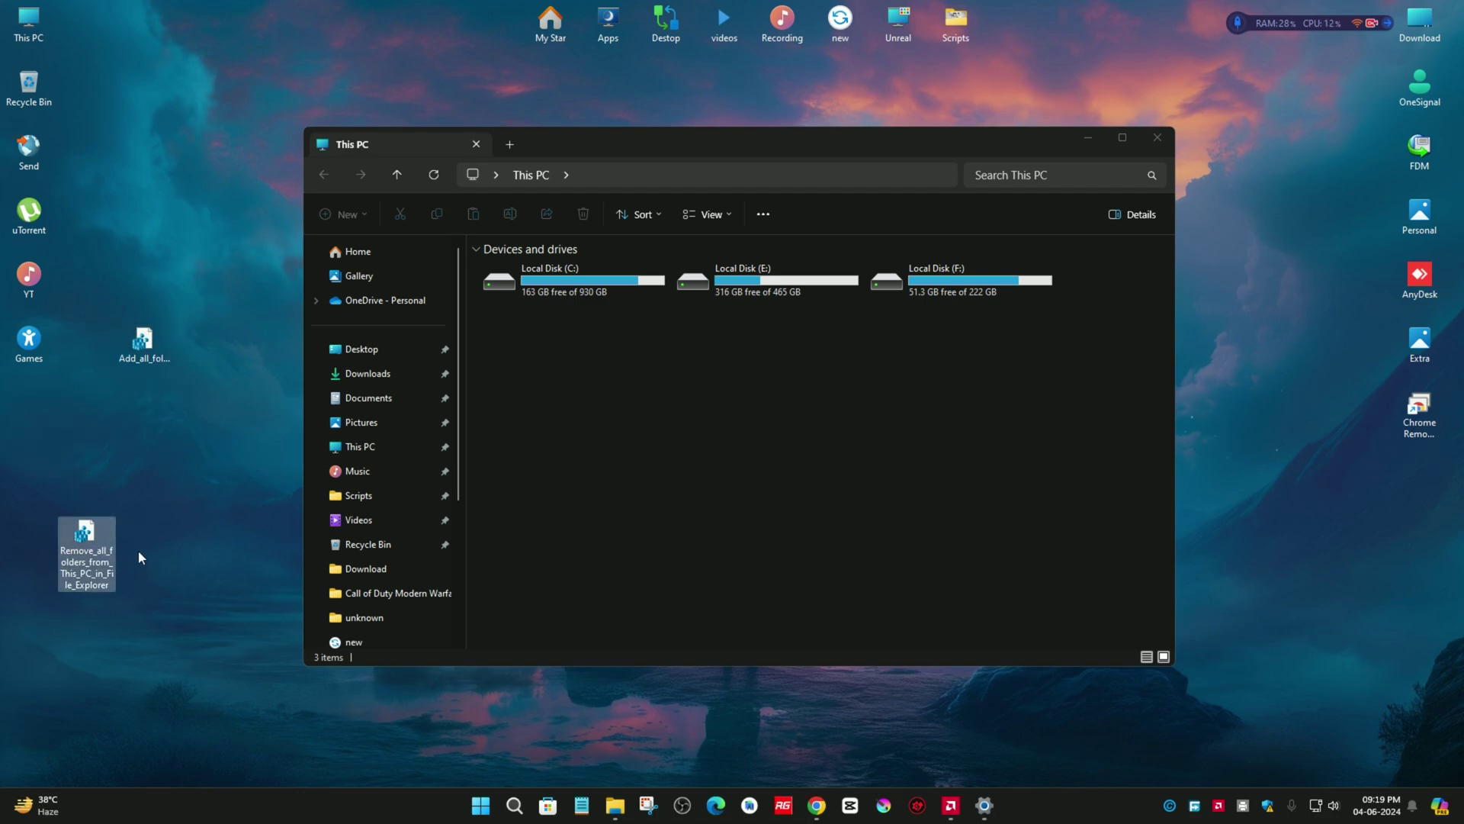
{"action": "left_click", "coordinate": [158, 342]}
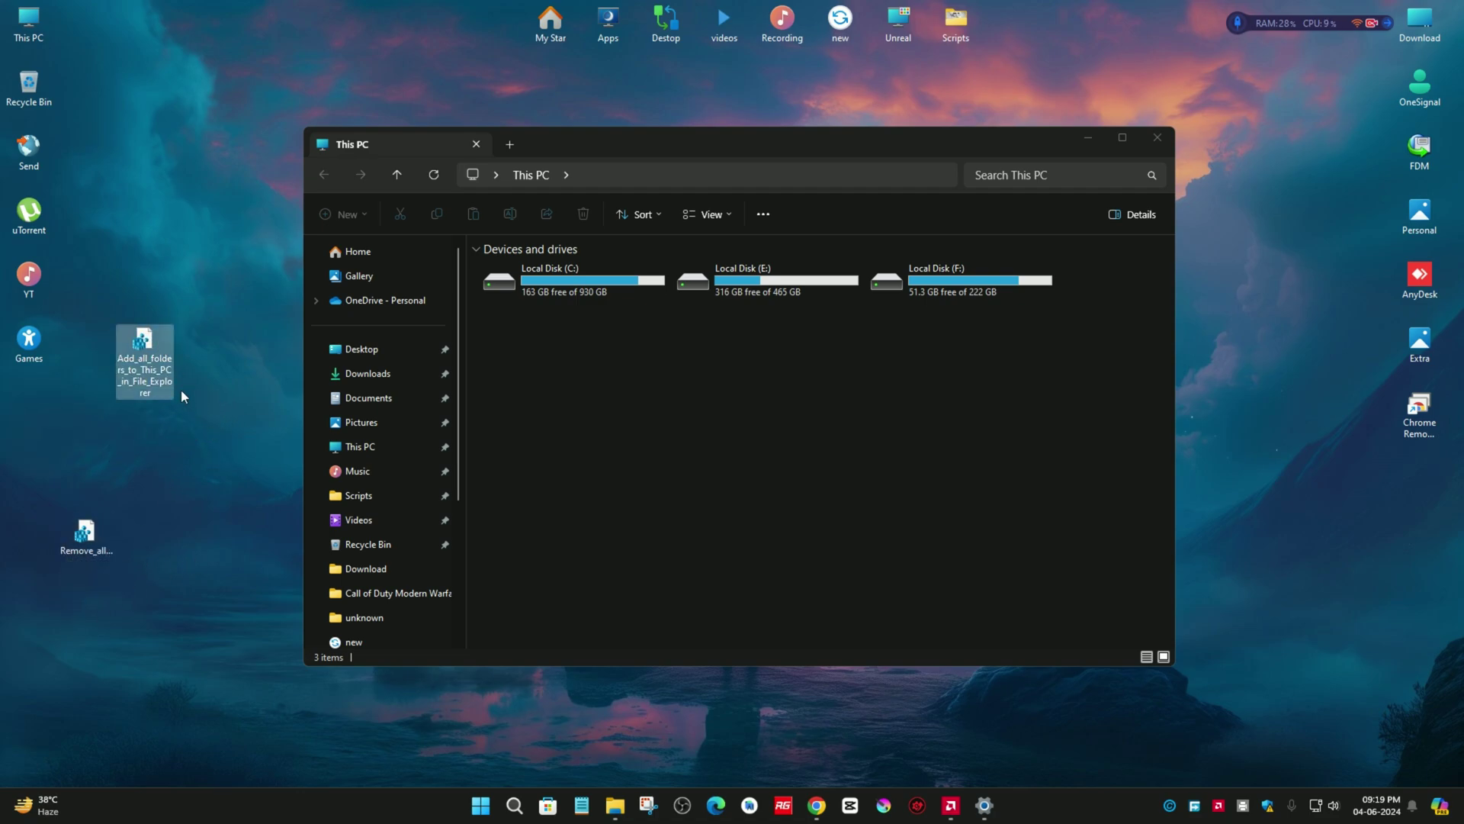
{"action": "left_click_drag", "start_coordinate": [164, 360], "coordinate": [123, 404]}
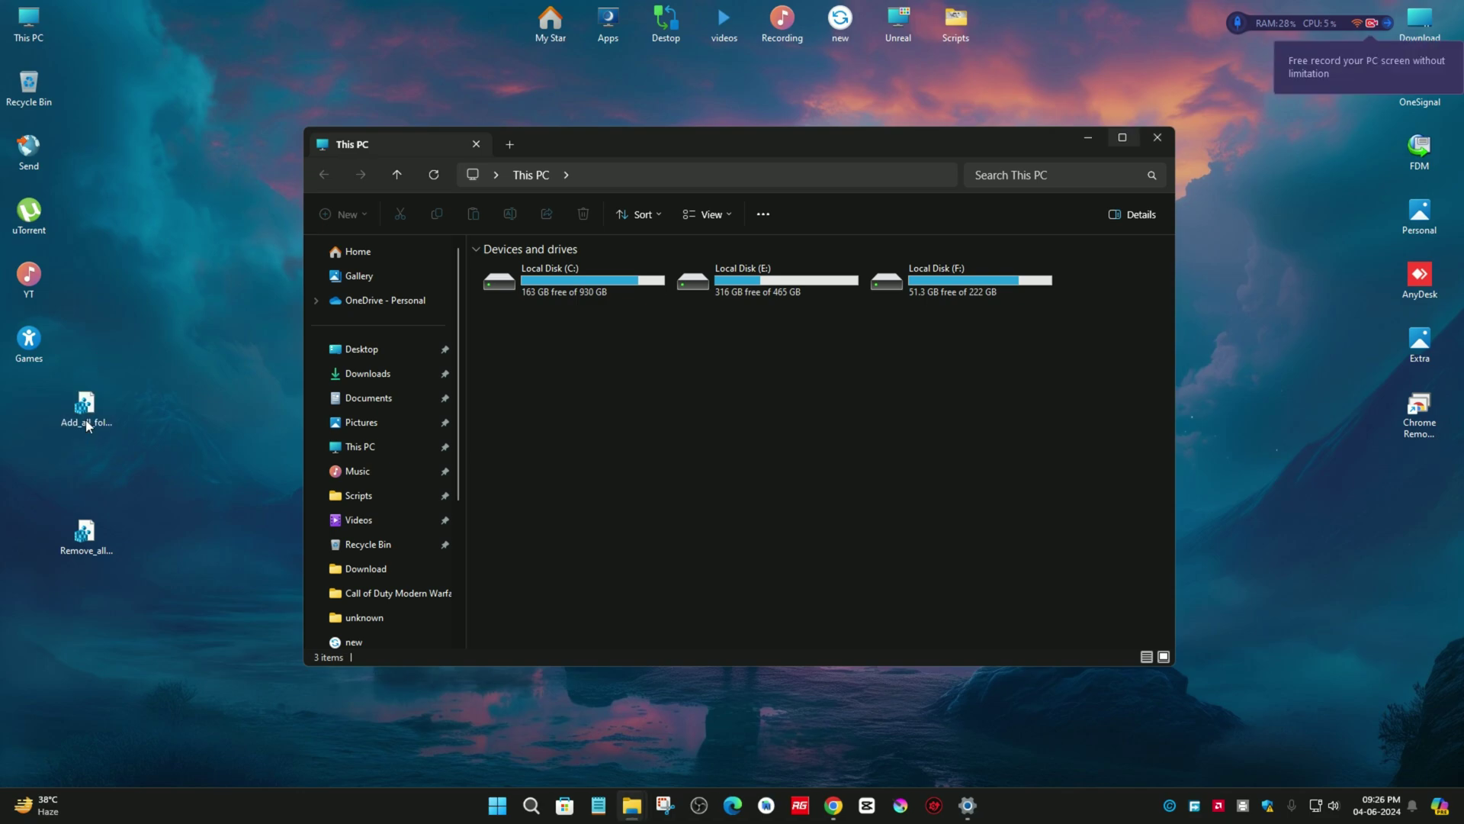
Step: Select each registry file in turn, then select both together and clear the selection
{"action": "left_click", "coordinate": [87, 416]}
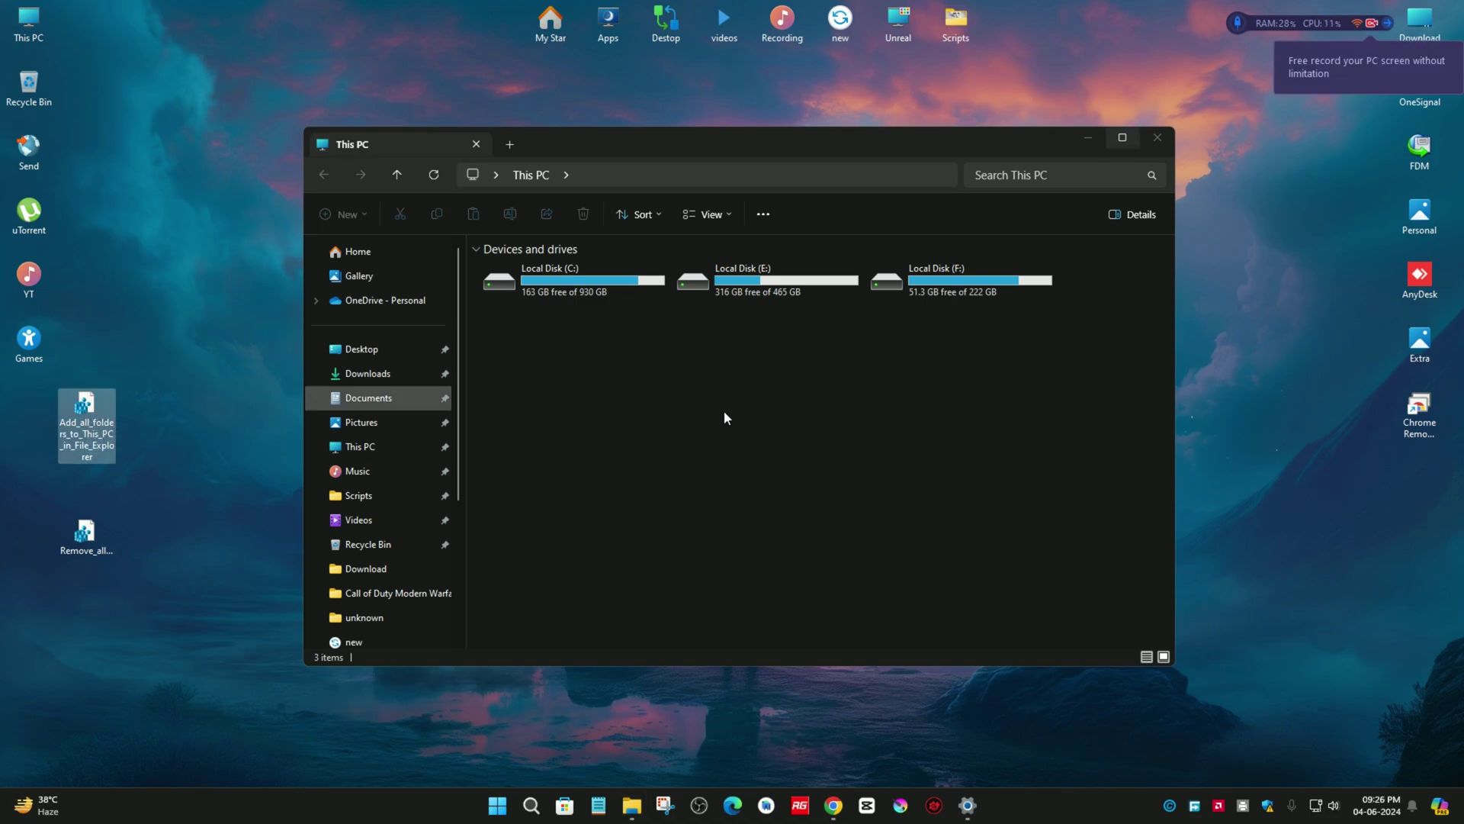
{"action": "left_click", "coordinate": [86, 538]}
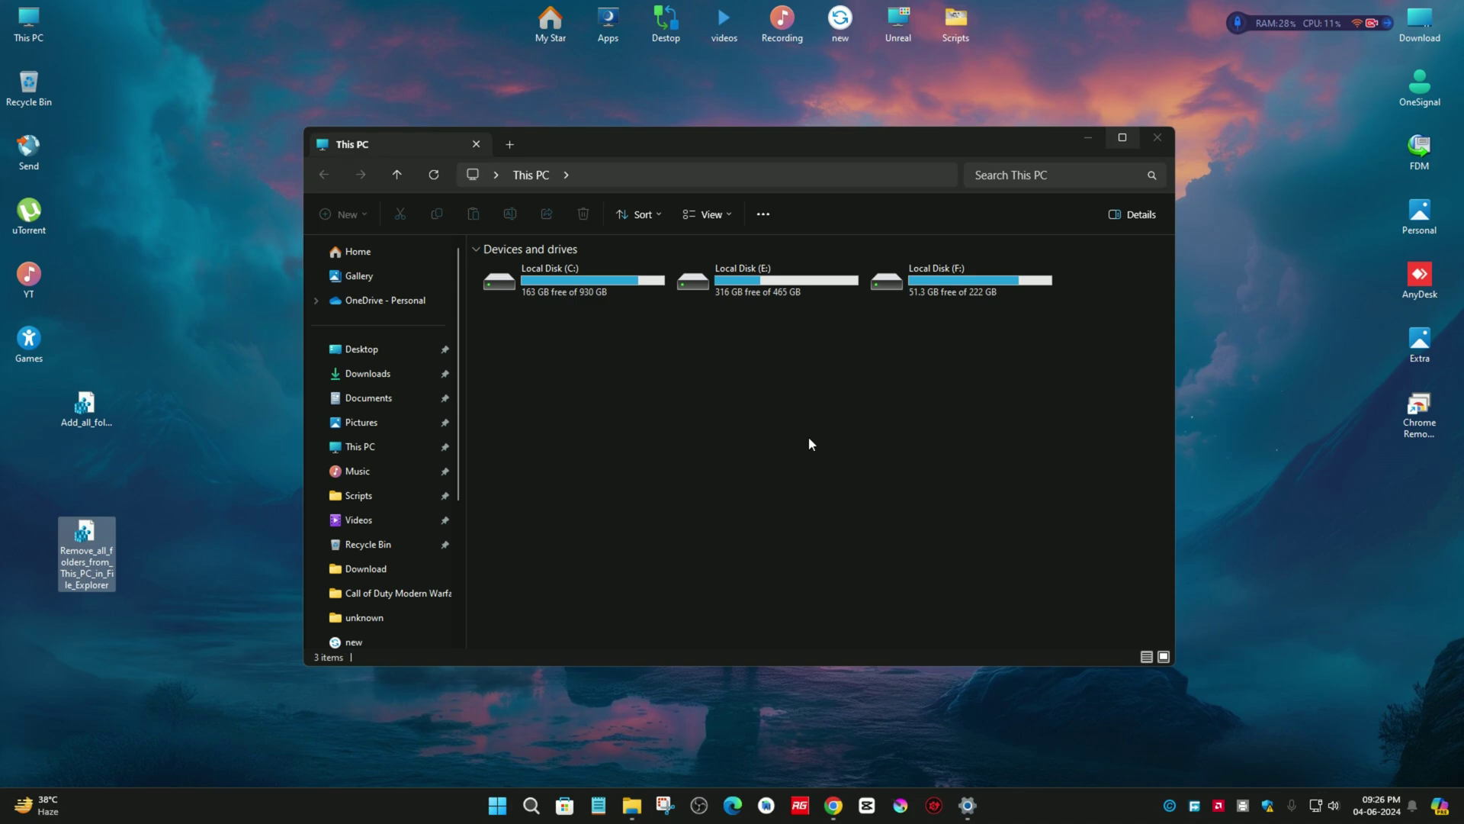
{"action": "left_click", "coordinate": [146, 405]}
{"action": "left_click", "coordinate": [99, 404]}
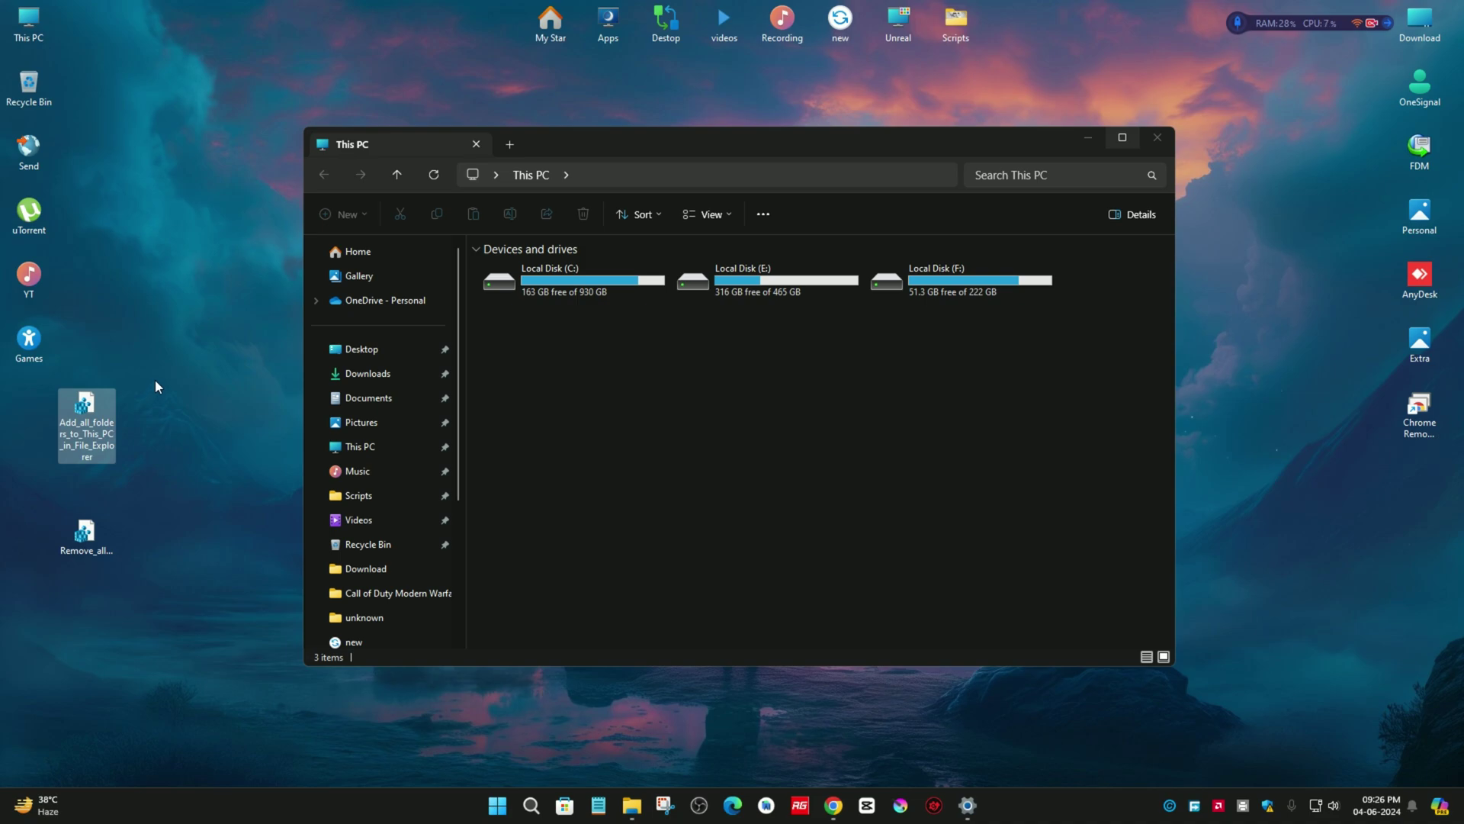
{"action": "left_click_drag", "start_coordinate": [177, 360], "coordinate": [93, 630]}
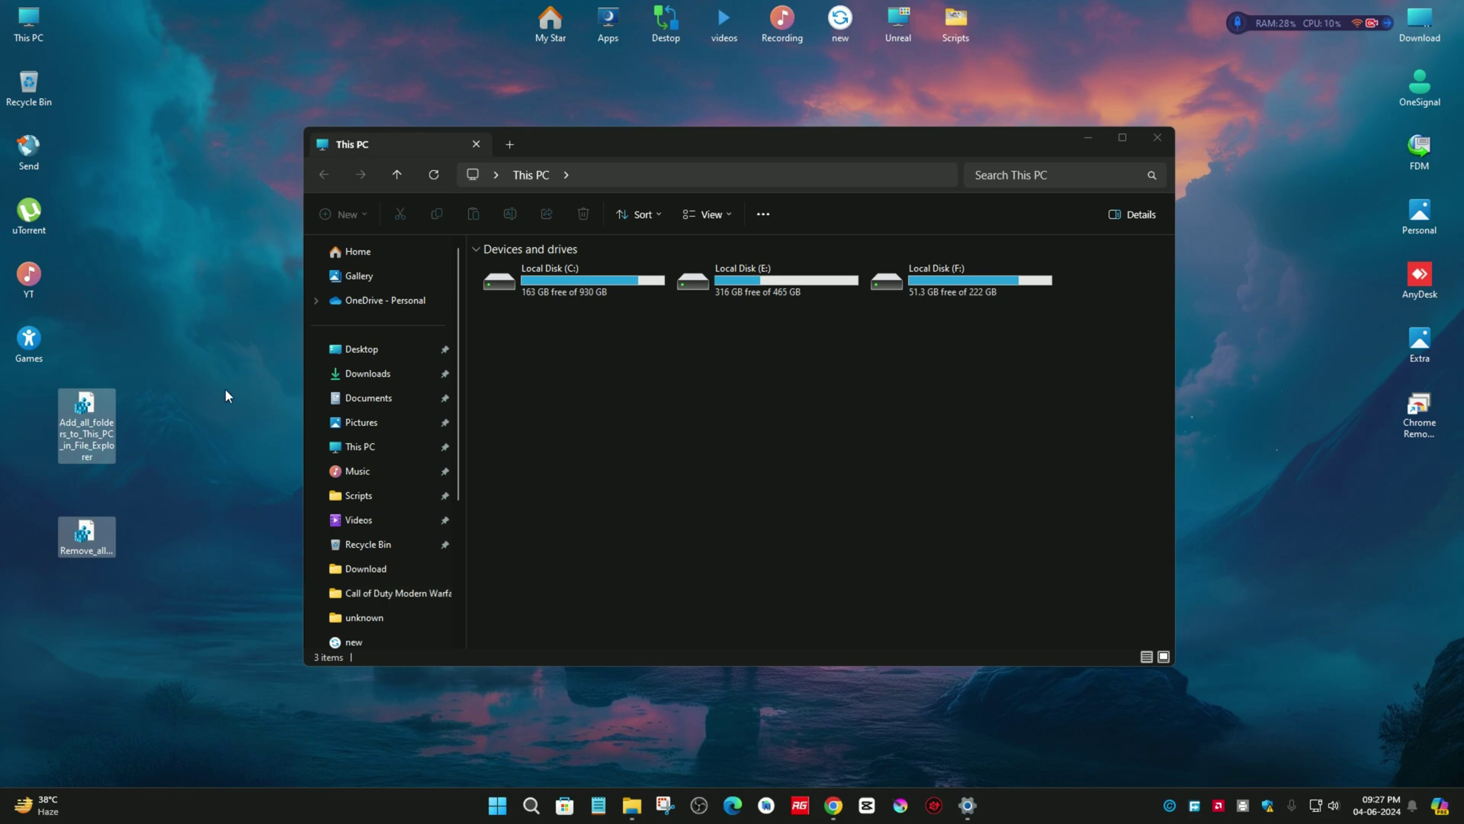
{"action": "left_click_drag", "start_coordinate": [225, 388], "coordinate": [167, 459]}
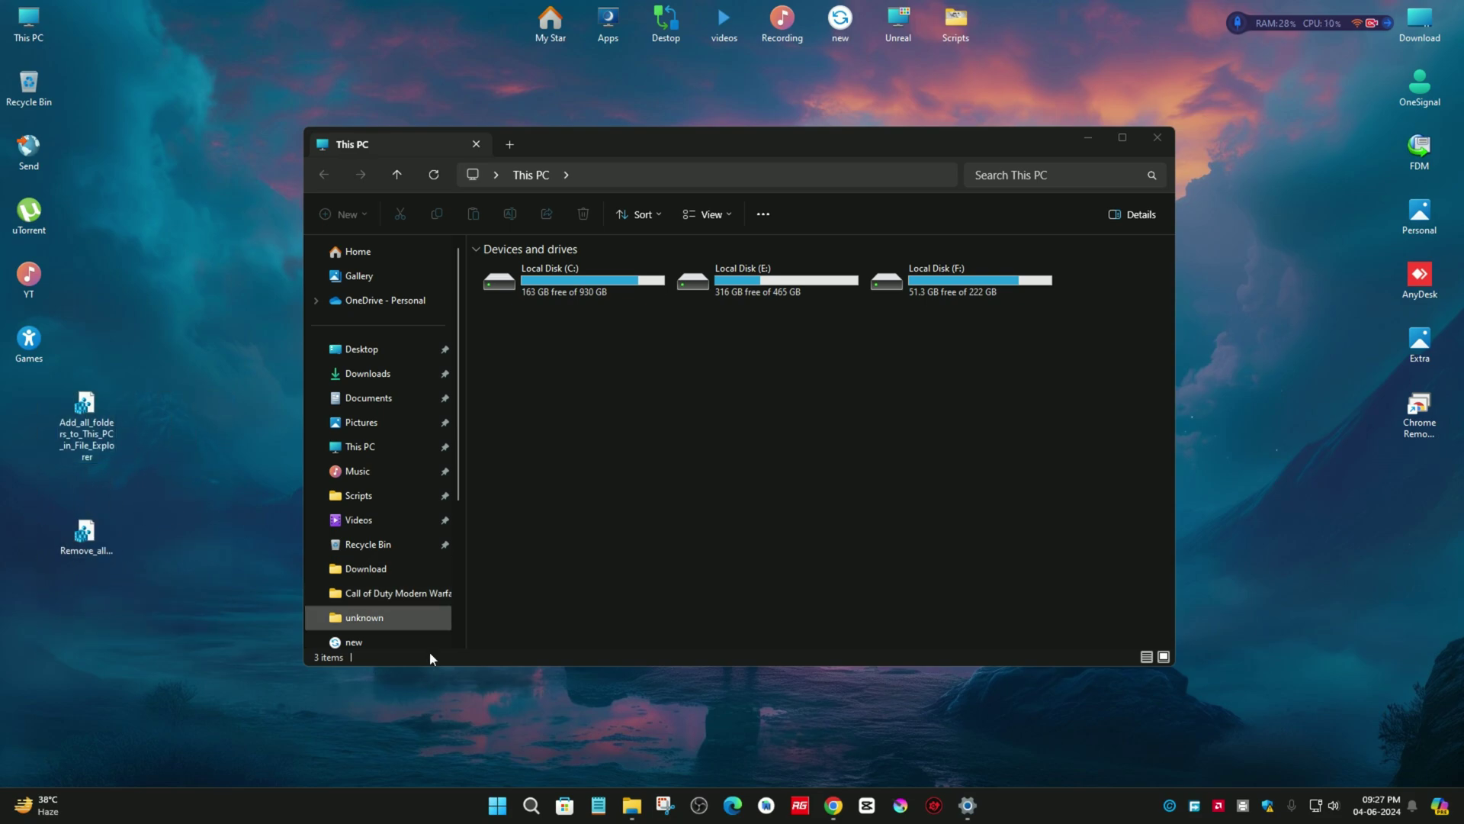
Step: Open Registry Editor via search, start a registry export to Desktop, then cancel it
{"action": "left_click", "coordinate": [539, 805]}
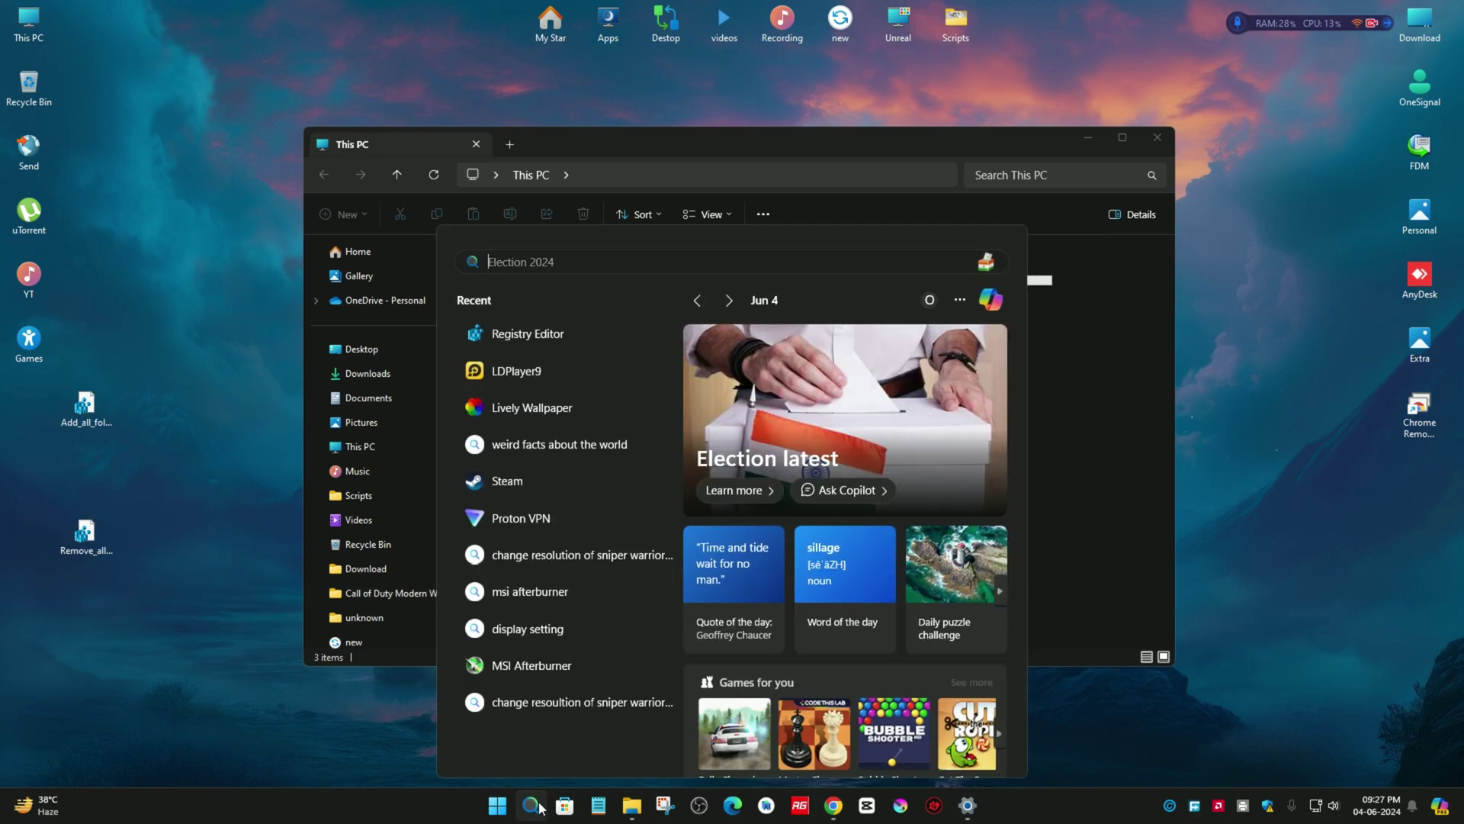
{"action": "type", "text": "re"}
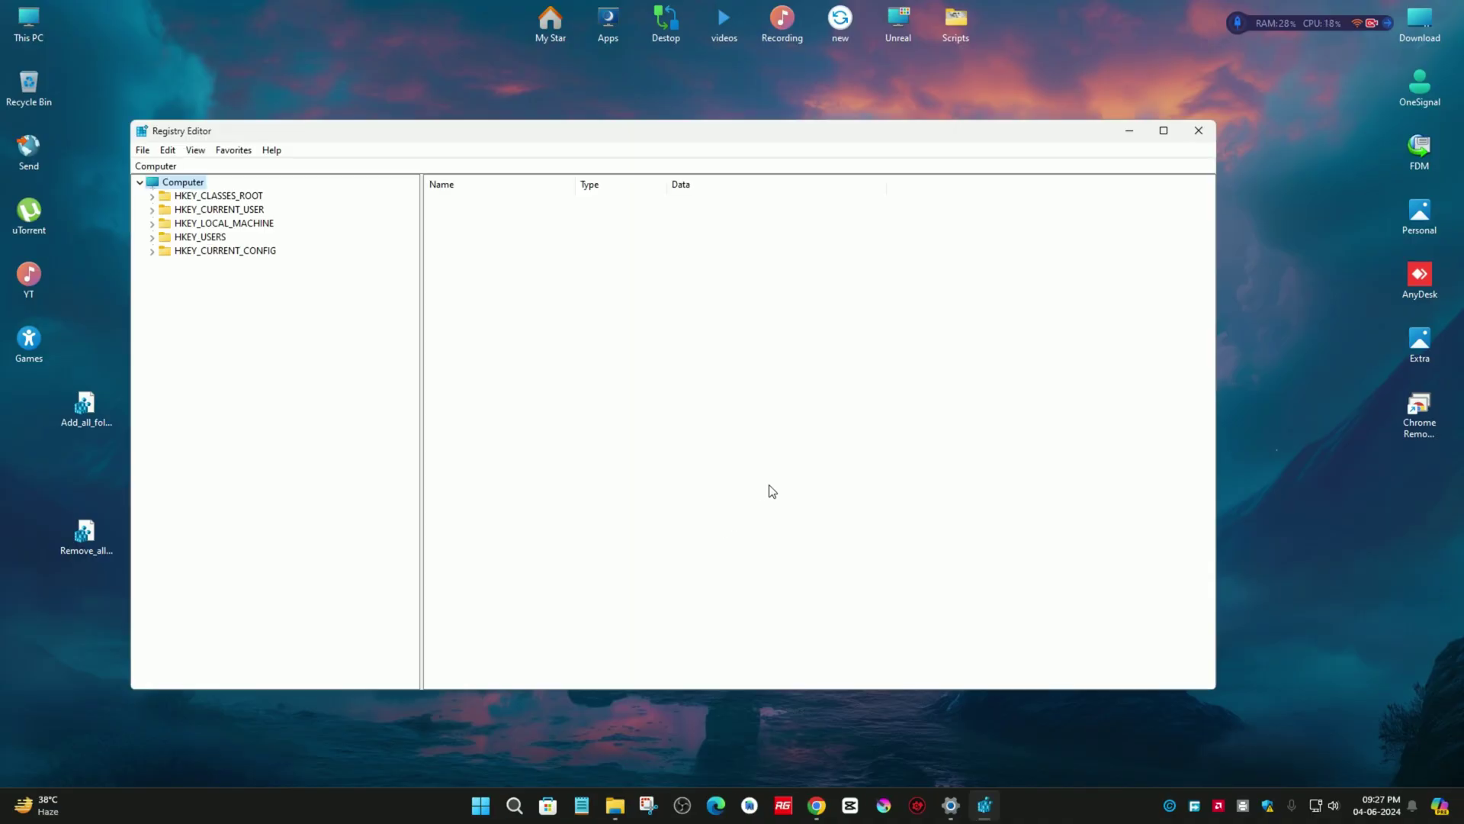
{"action": "left_click", "coordinate": [147, 153]}
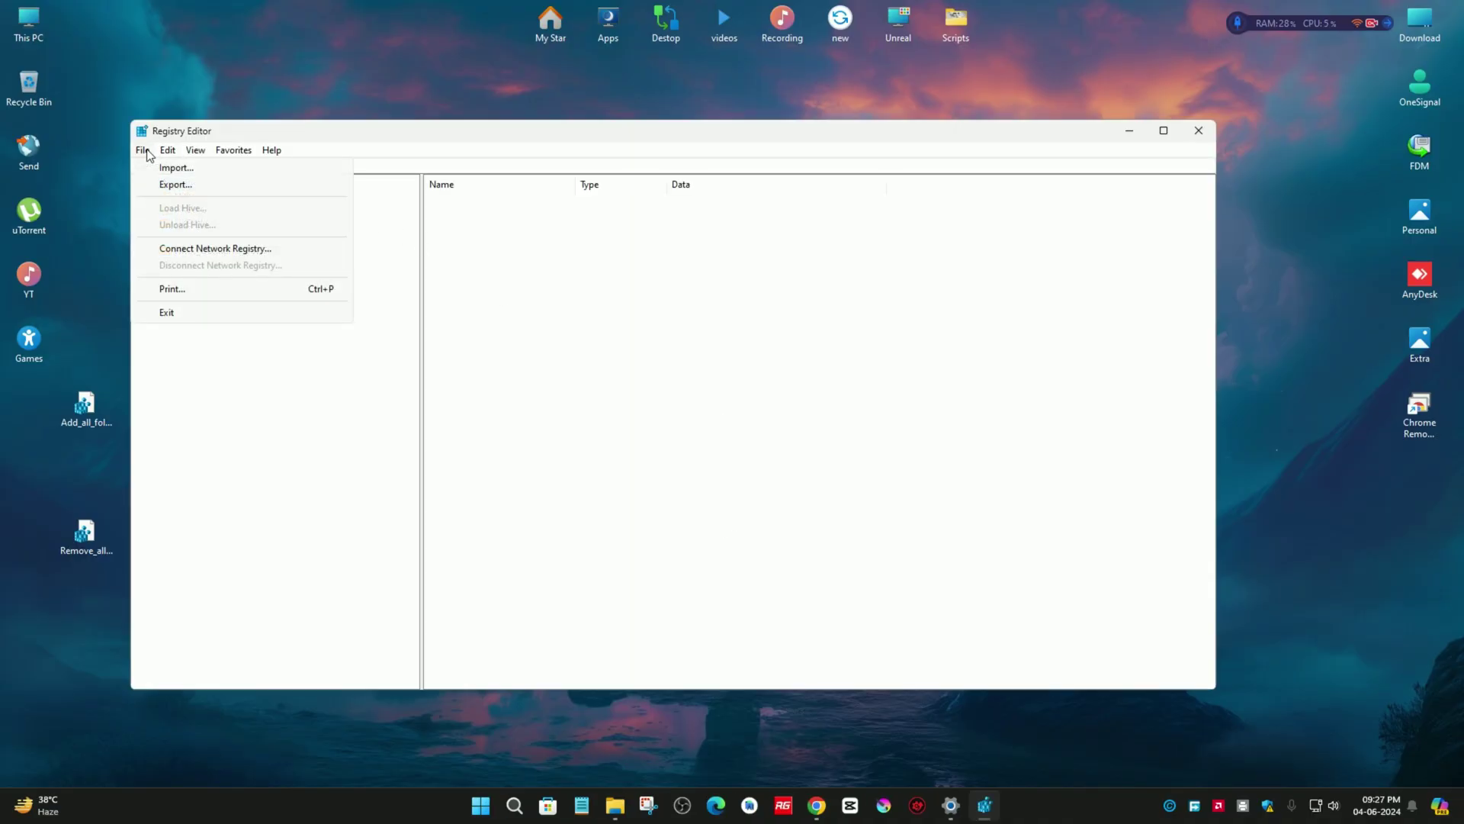
{"action": "left_click", "coordinate": [214, 188]}
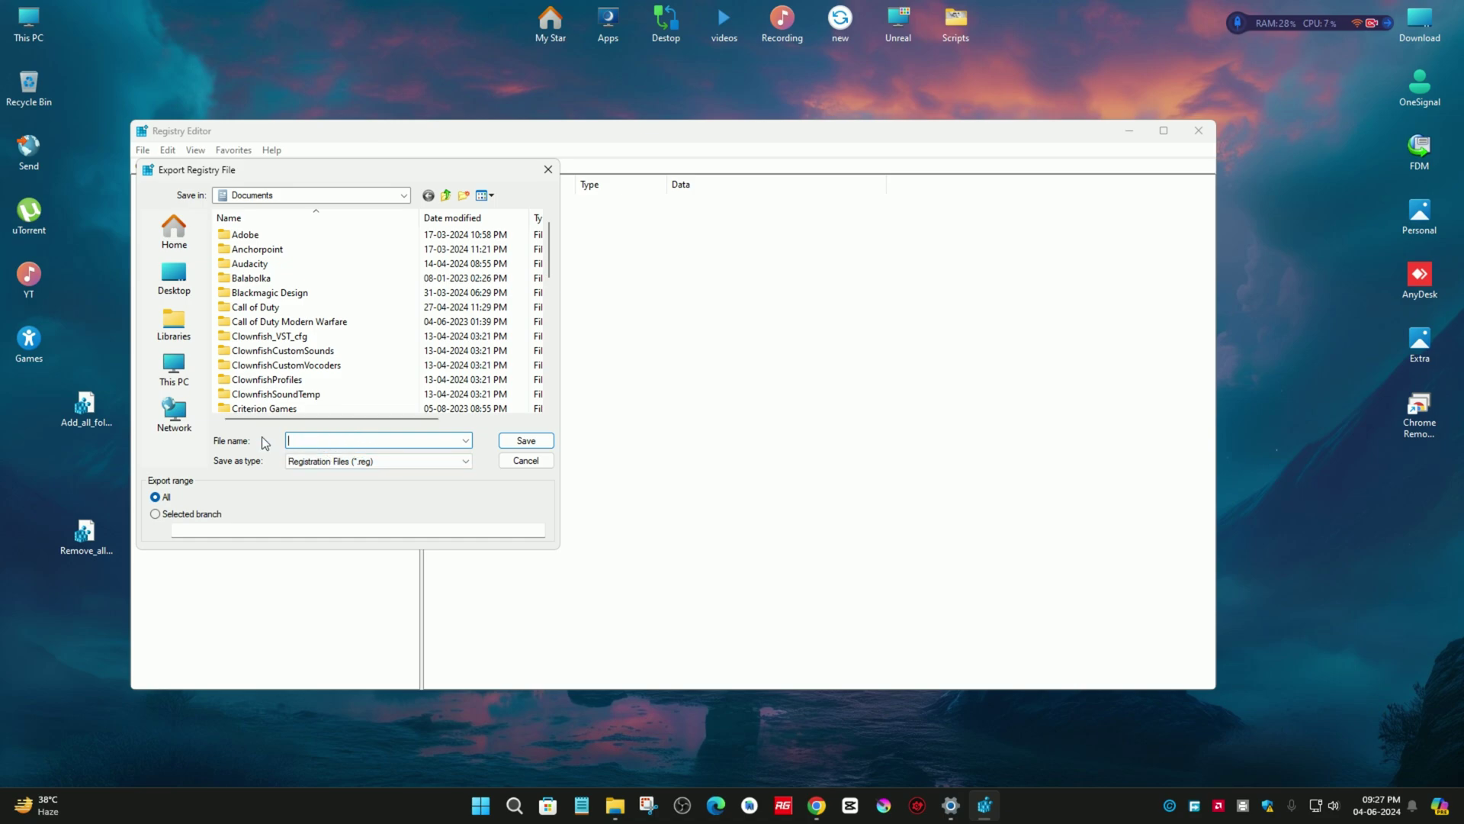
{"action": "left_click", "coordinate": [174, 276]}
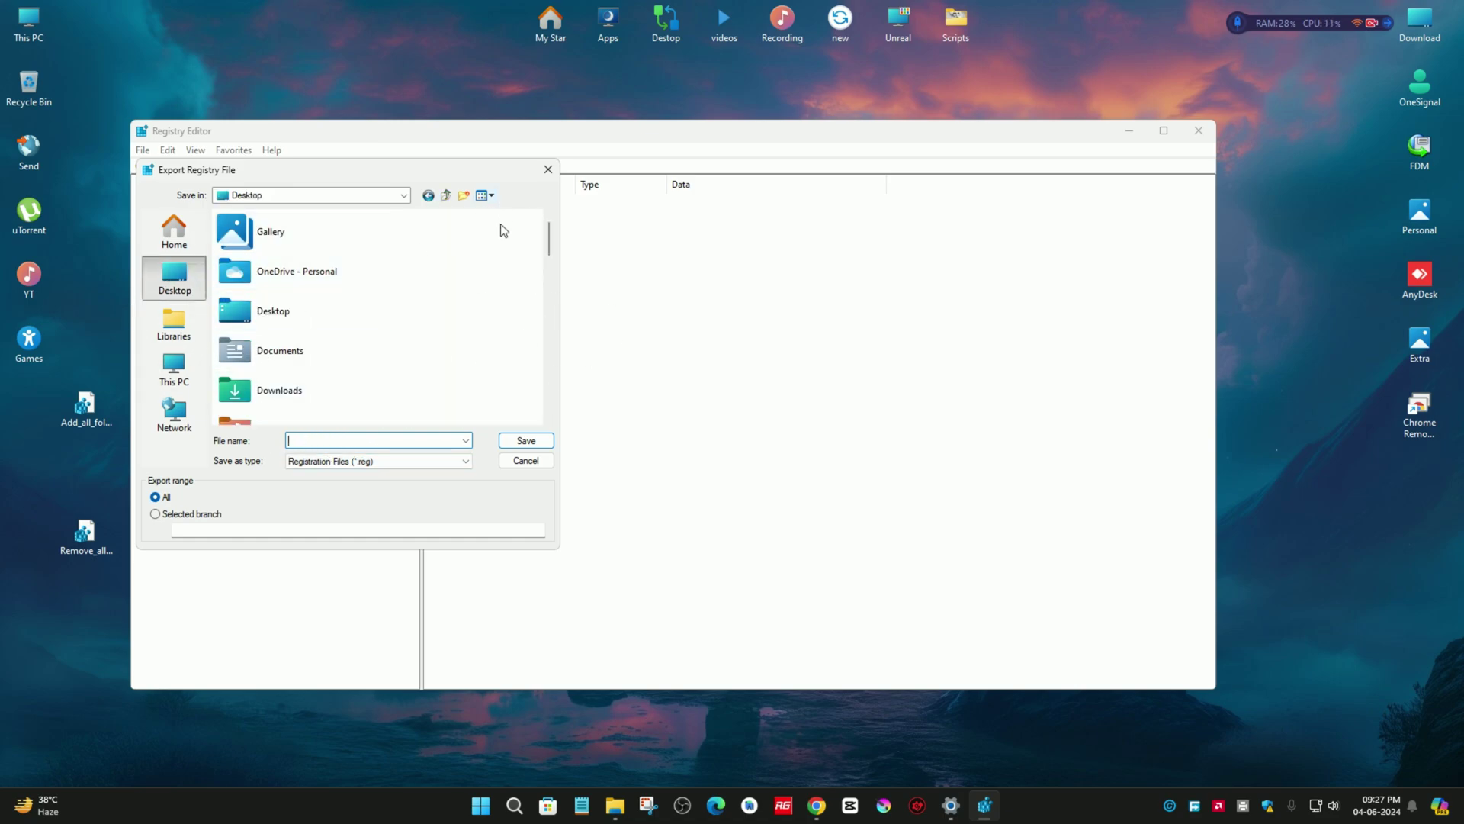
{"action": "left_click", "coordinate": [548, 170]}
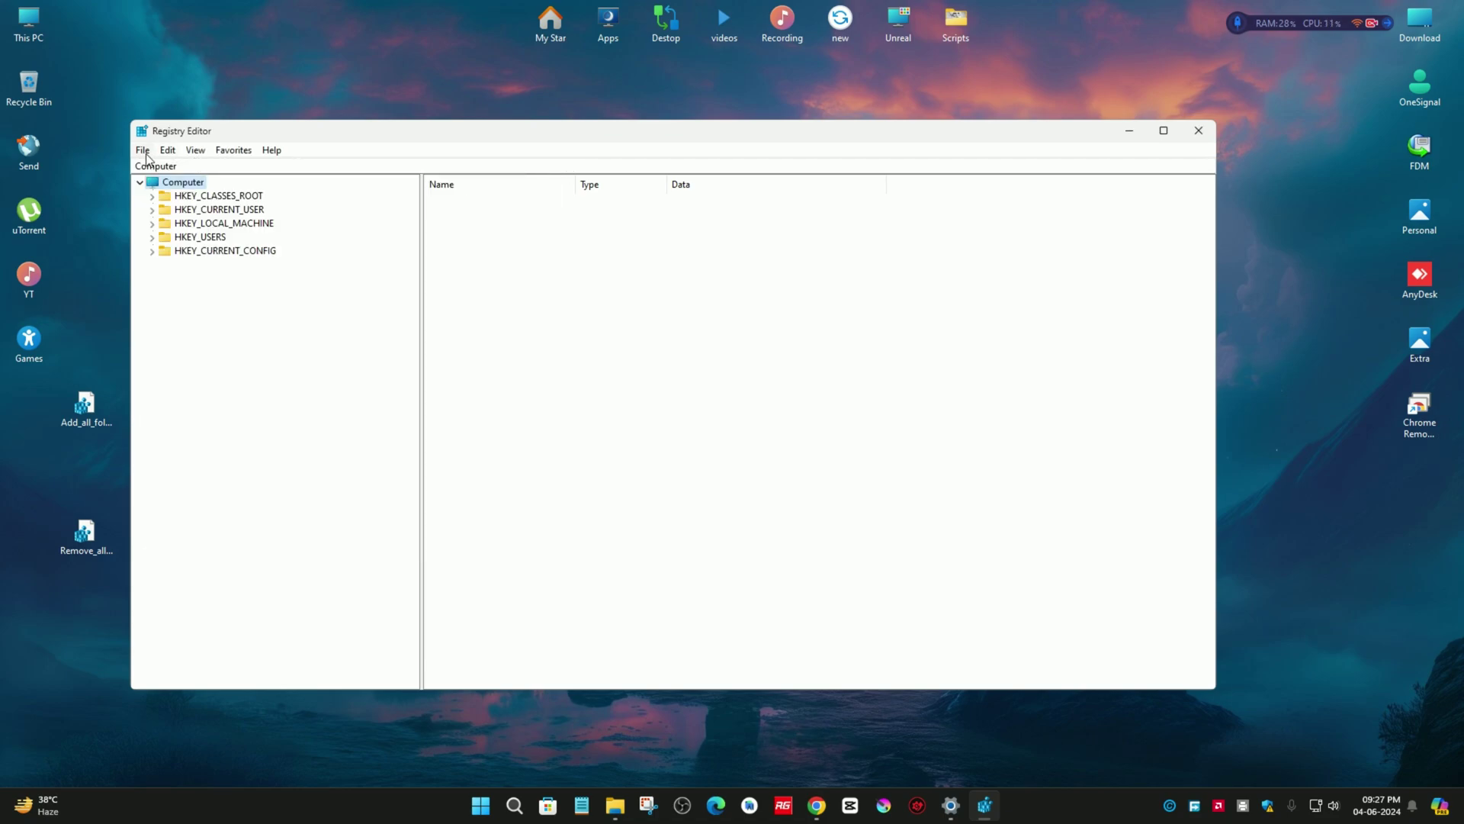
Step: Close Registry Editor and pick an option from the desktop context menu
{"action": "left_click", "coordinate": [1196, 132]}
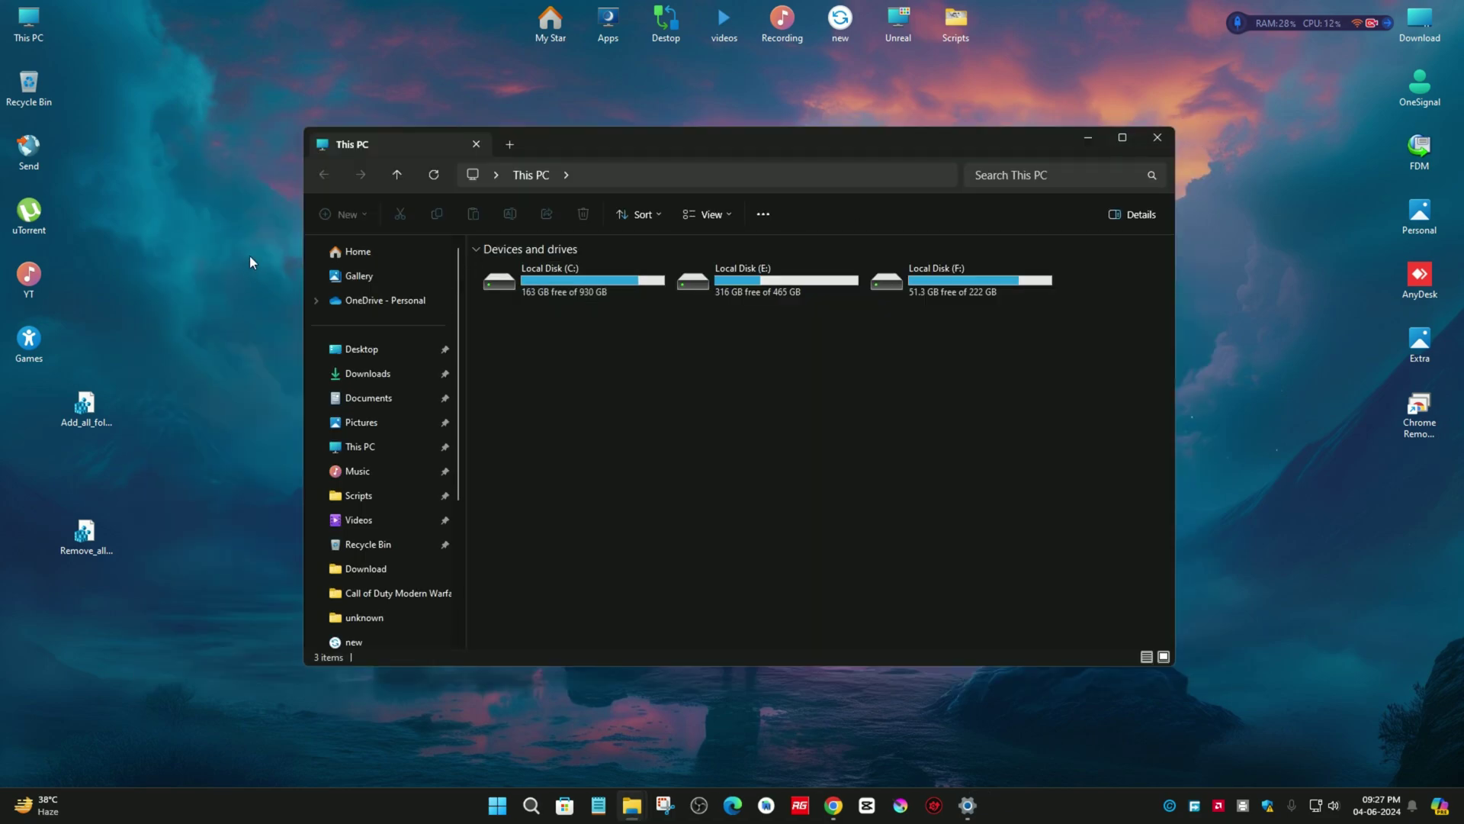
{"action": "right_click", "coordinate": [276, 337]}
{"action": "left_click", "coordinate": [198, 388]}
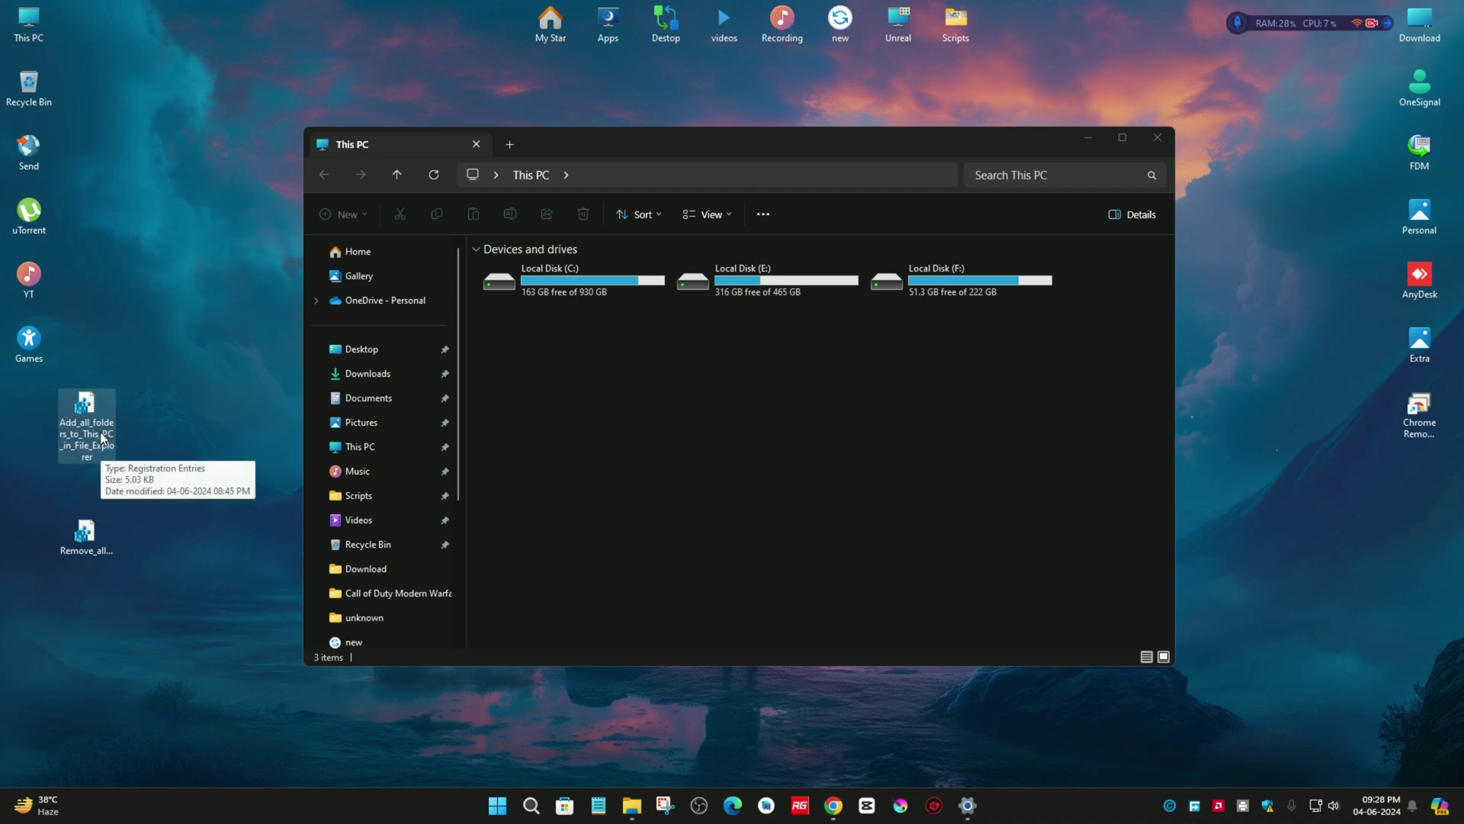
Step: Merge Add_all_folders_to_This_PC_in_File_Explorer.reg, approving UAC and the warning, and dismiss the success message
{"action": "double_click", "coordinate": [74, 452]}
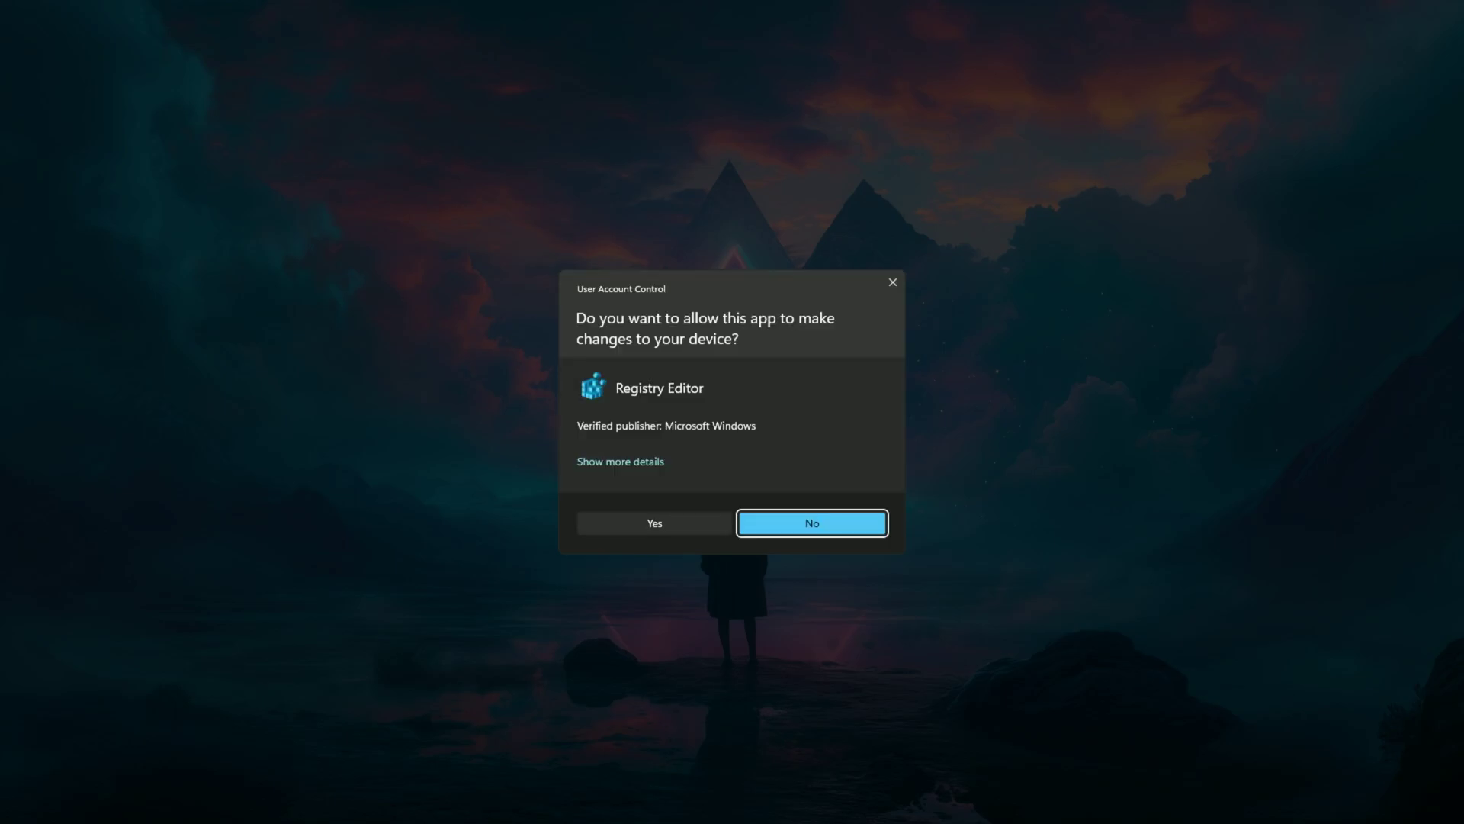
{"action": "left_click", "coordinate": [666, 524]}
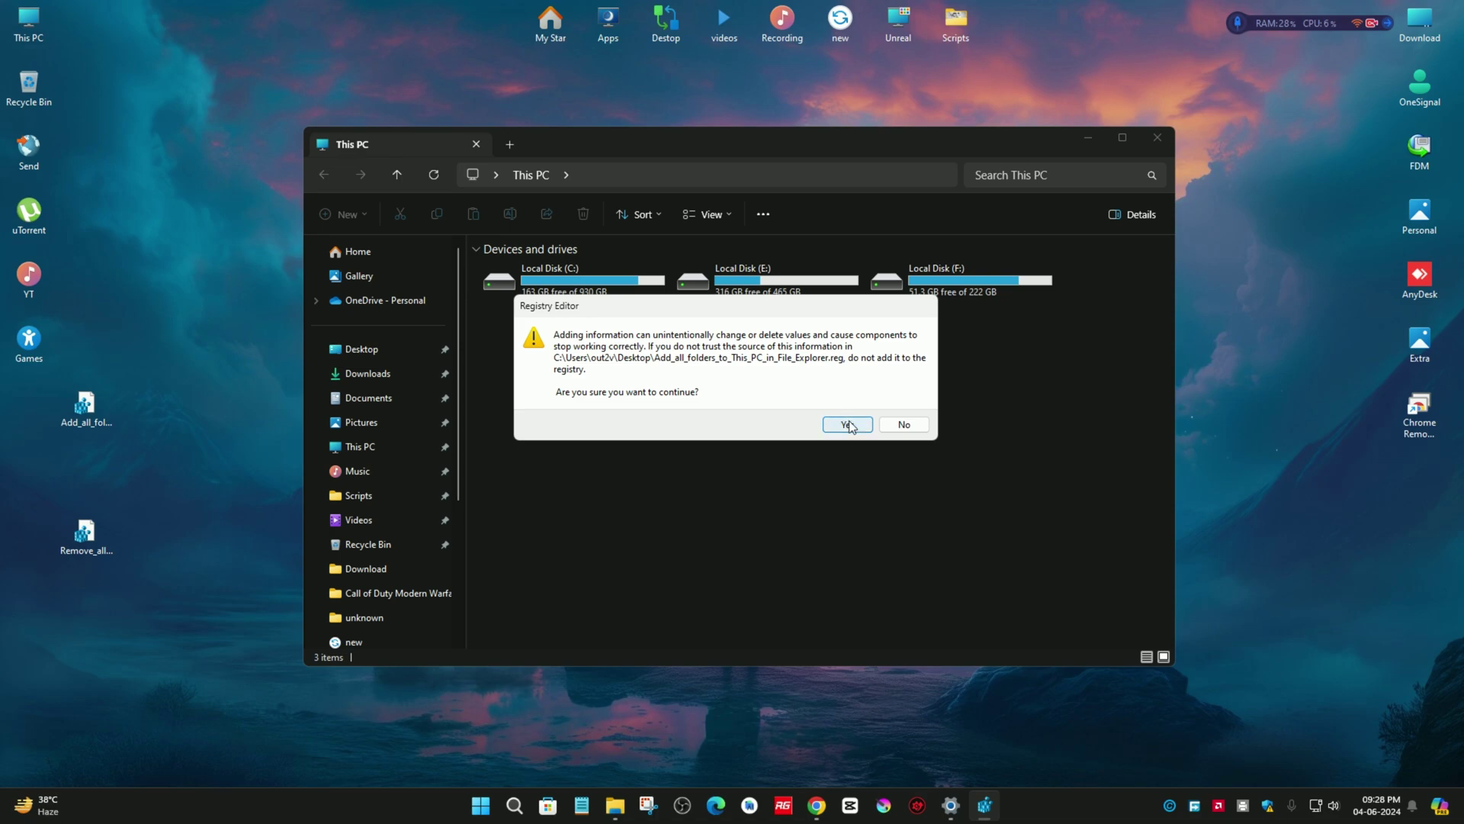
{"action": "left_click", "coordinate": [849, 426]}
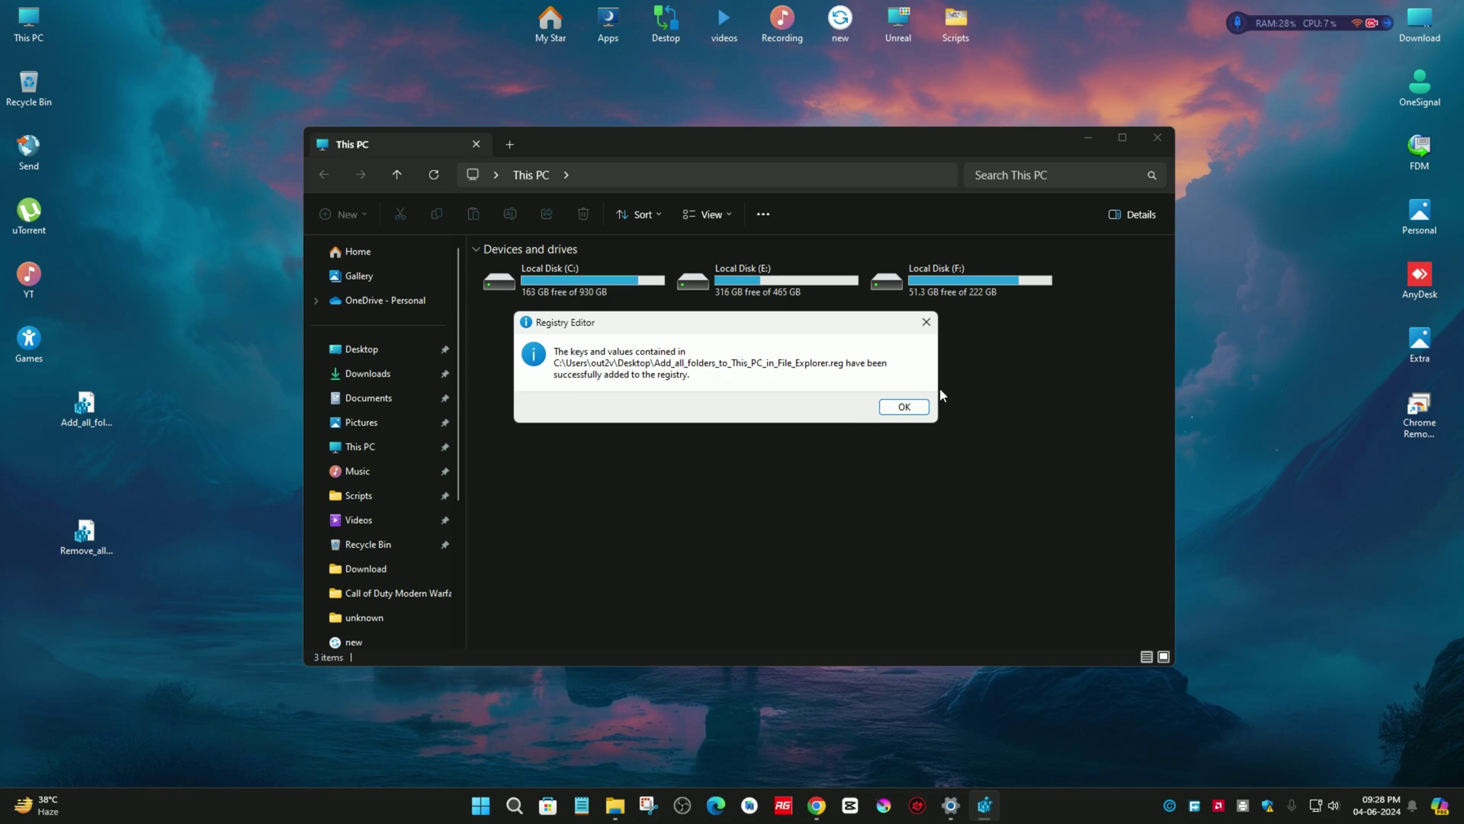
{"action": "left_click", "coordinate": [904, 407]}
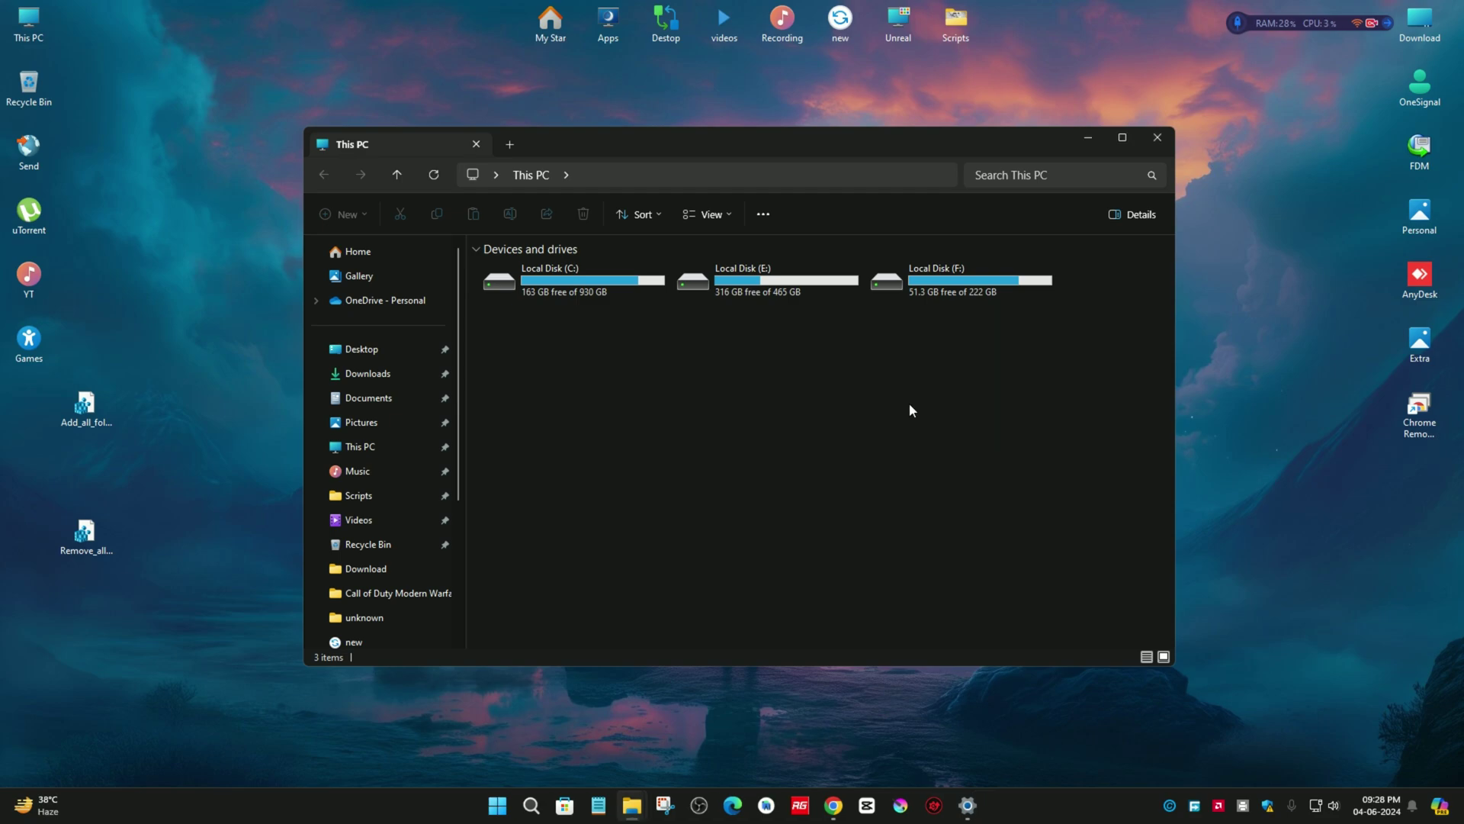
Step: Merge Remove_all_folders_from_This_PC_in_File_Explorer.reg and reopen This PC in a fresh tab showing only drives
{"action": "left_click", "coordinate": [508, 144]}
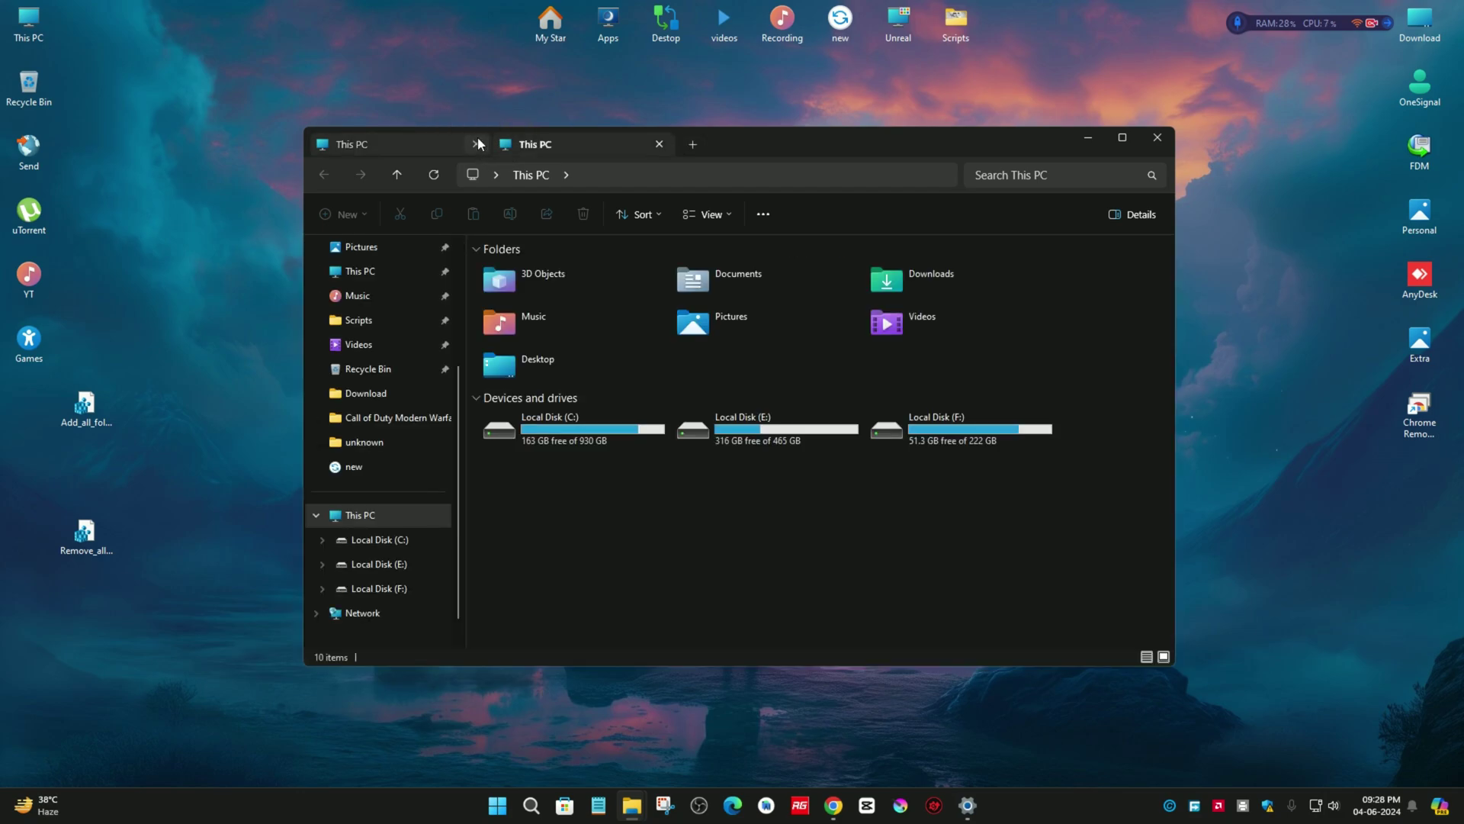
{"action": "left_click", "coordinate": [479, 147]}
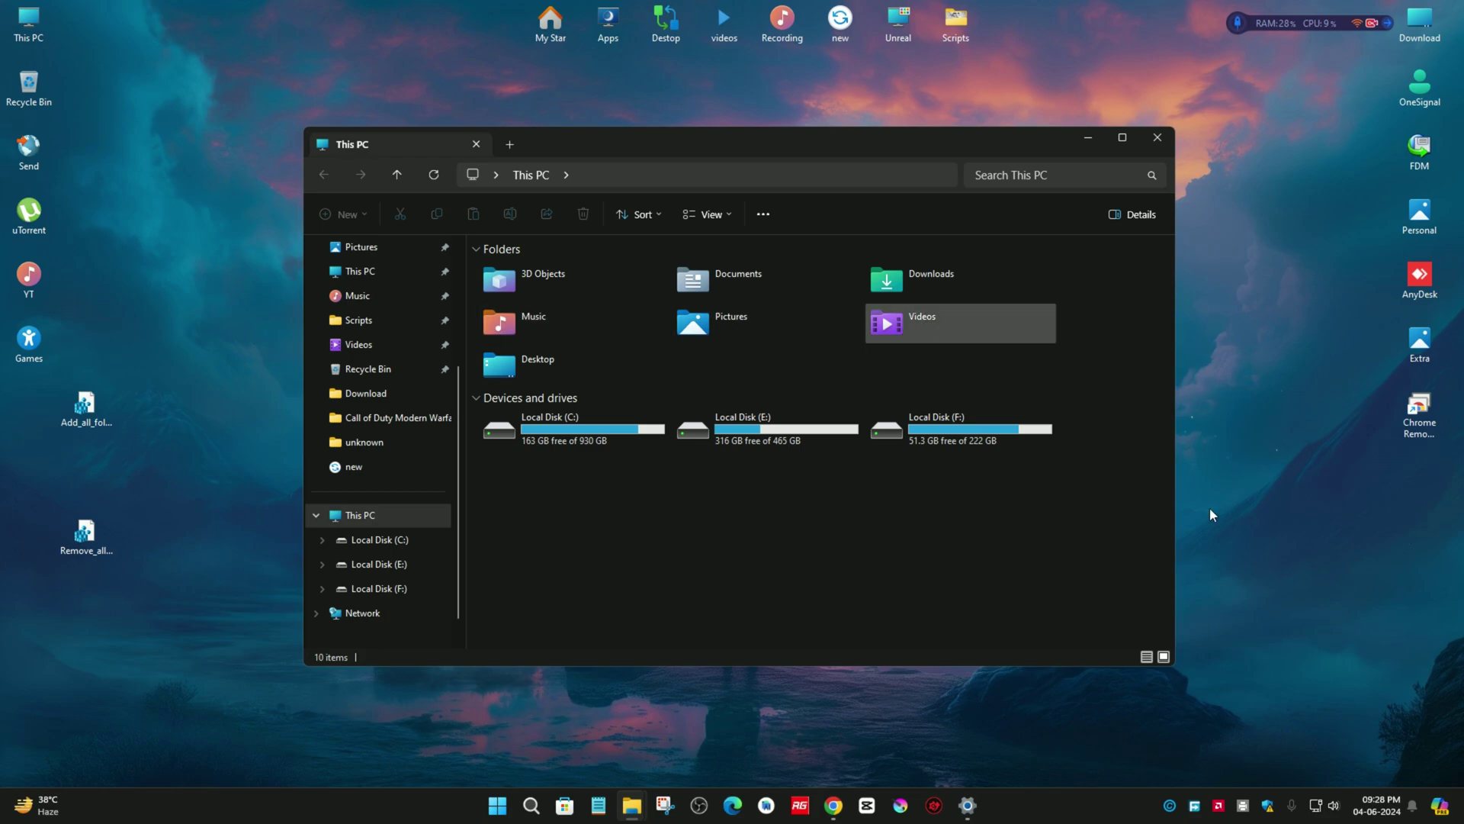
{"action": "mouse_move", "coordinate": [74, 557]}
{"action": "left_mouse_down"}
{"action": "mouse_move", "coordinate": [101, 538]}
{"action": "mouse_move", "coordinate": [62, 543]}
{"action": "left_mouse_up"}
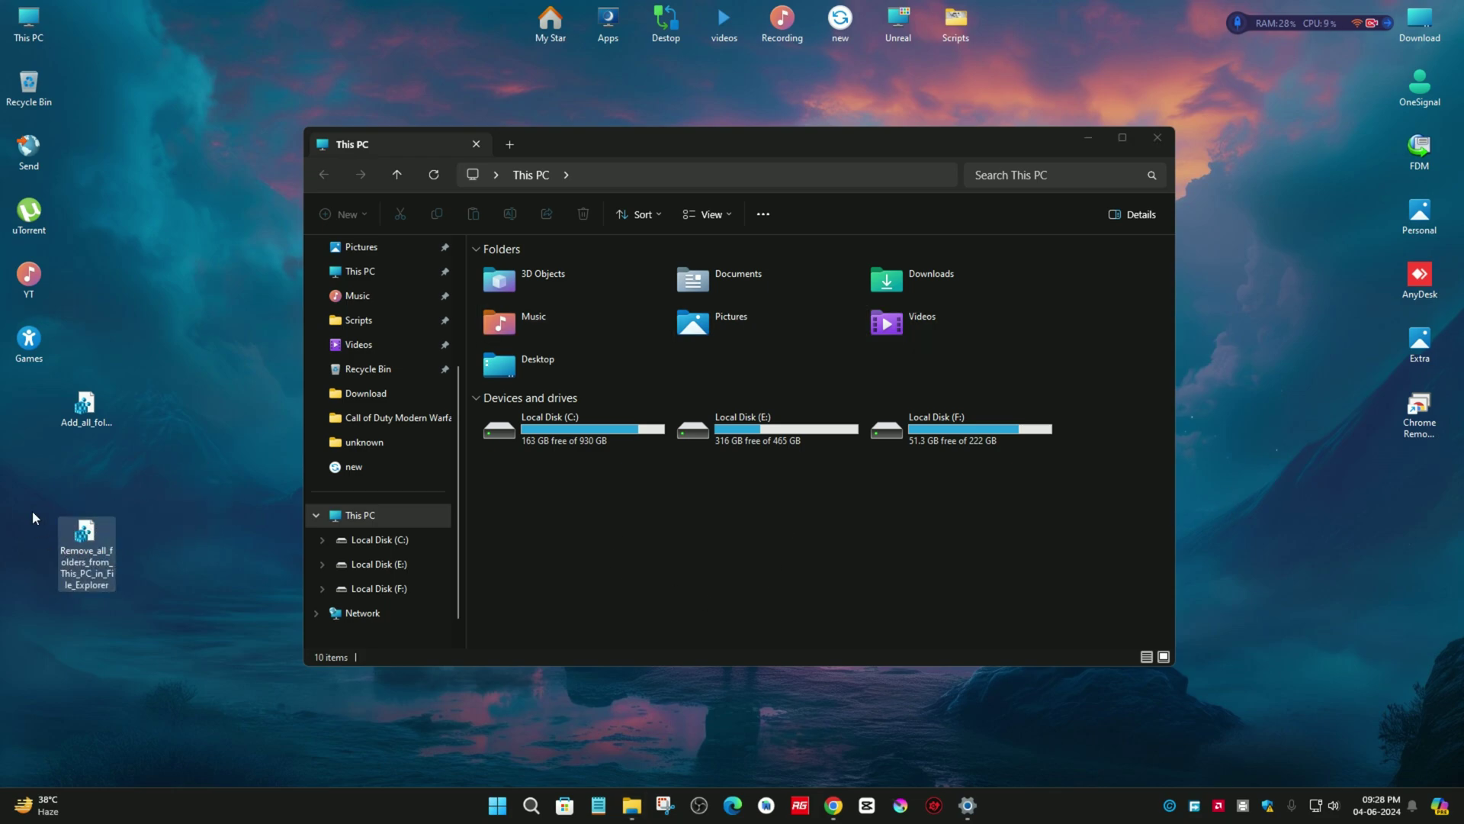
{"action": "double_click", "coordinate": [72, 540]}
{"action": "left_click", "coordinate": [658, 520]}
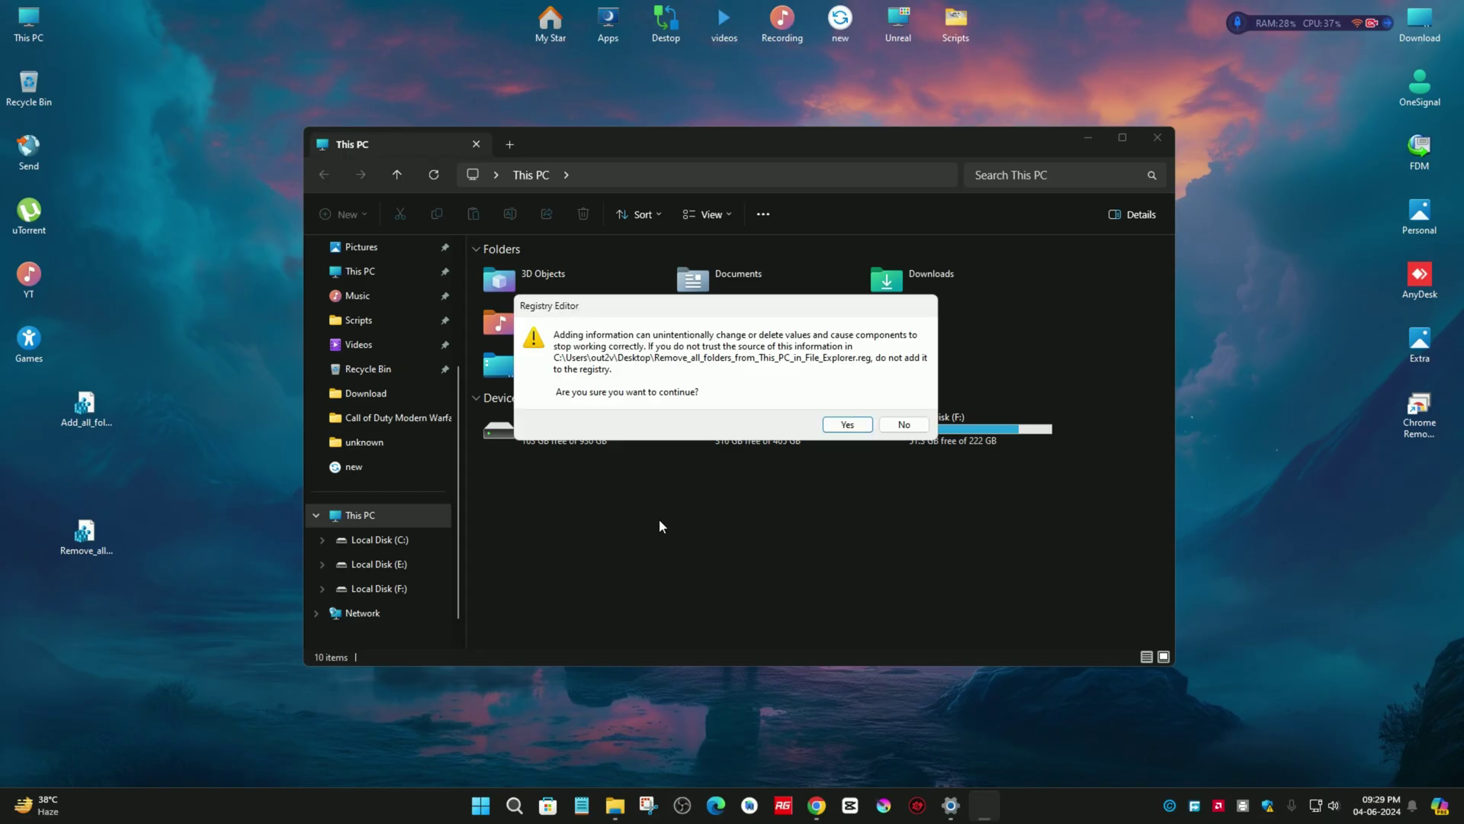
{"action": "left_click", "coordinate": [855, 425]}
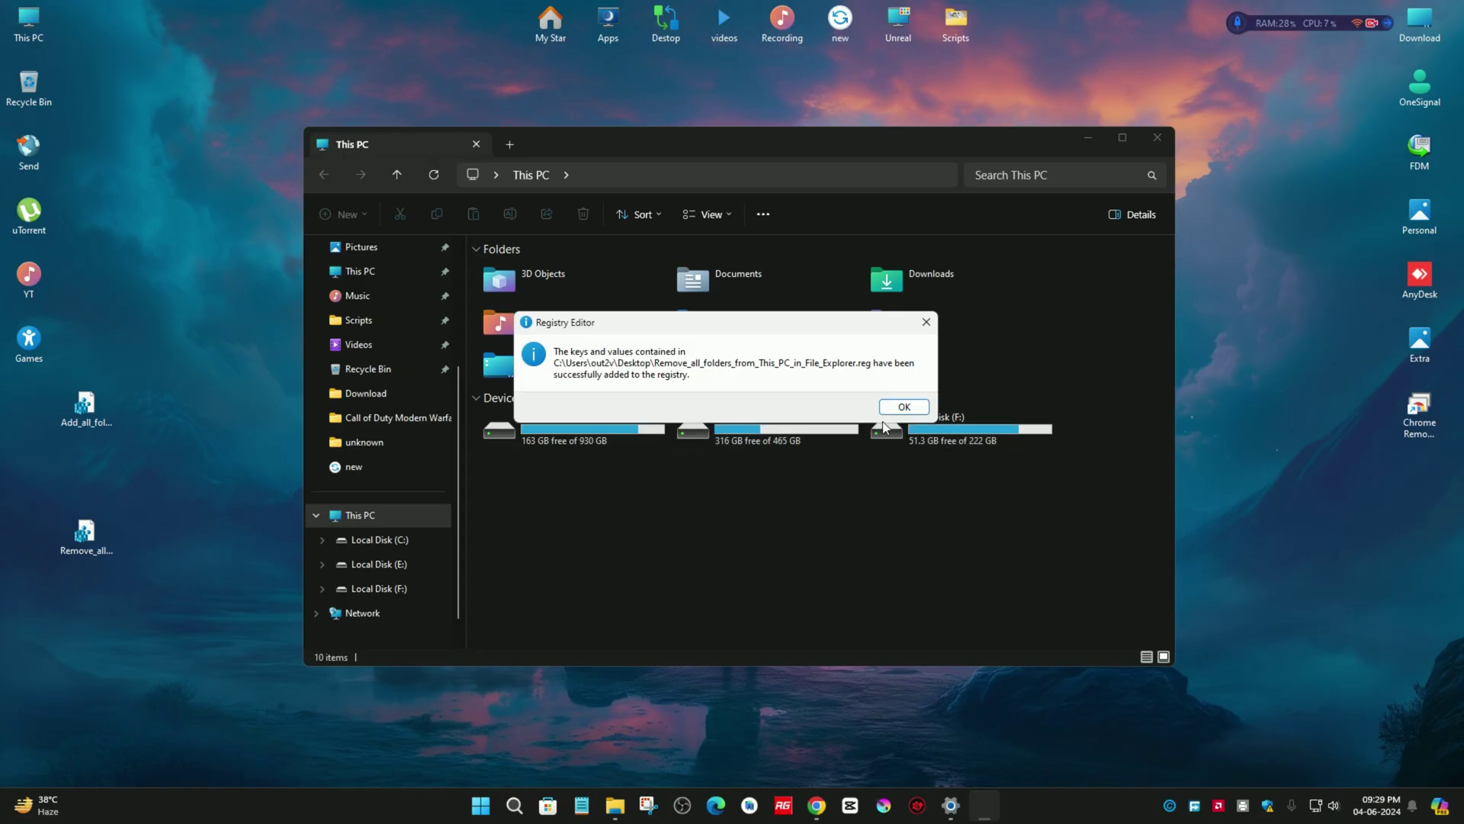
{"action": "left_click", "coordinate": [906, 407]}
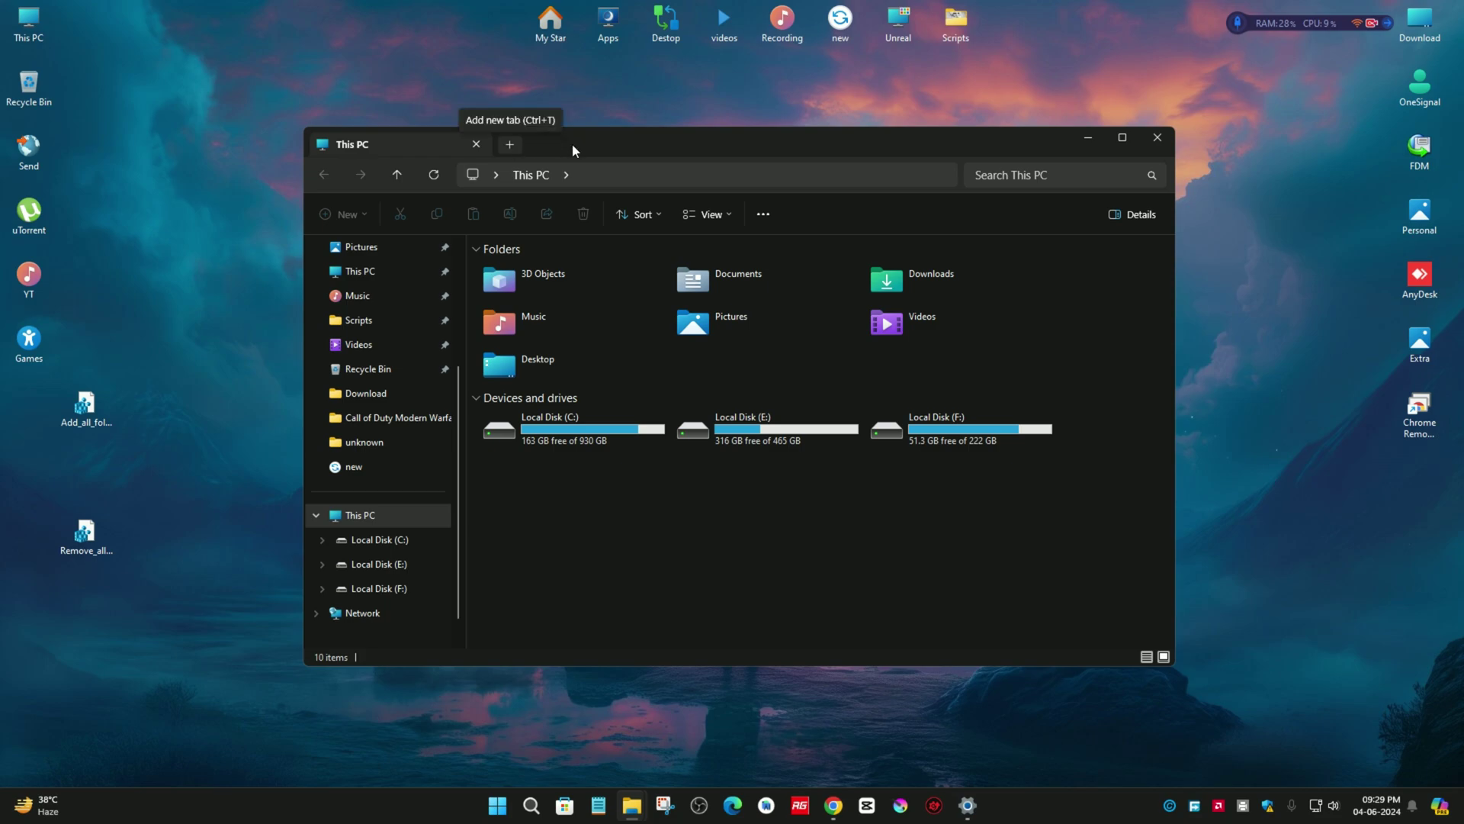
{"action": "left_click", "coordinate": [514, 140]}
{"action": "left_click", "coordinate": [478, 146]}
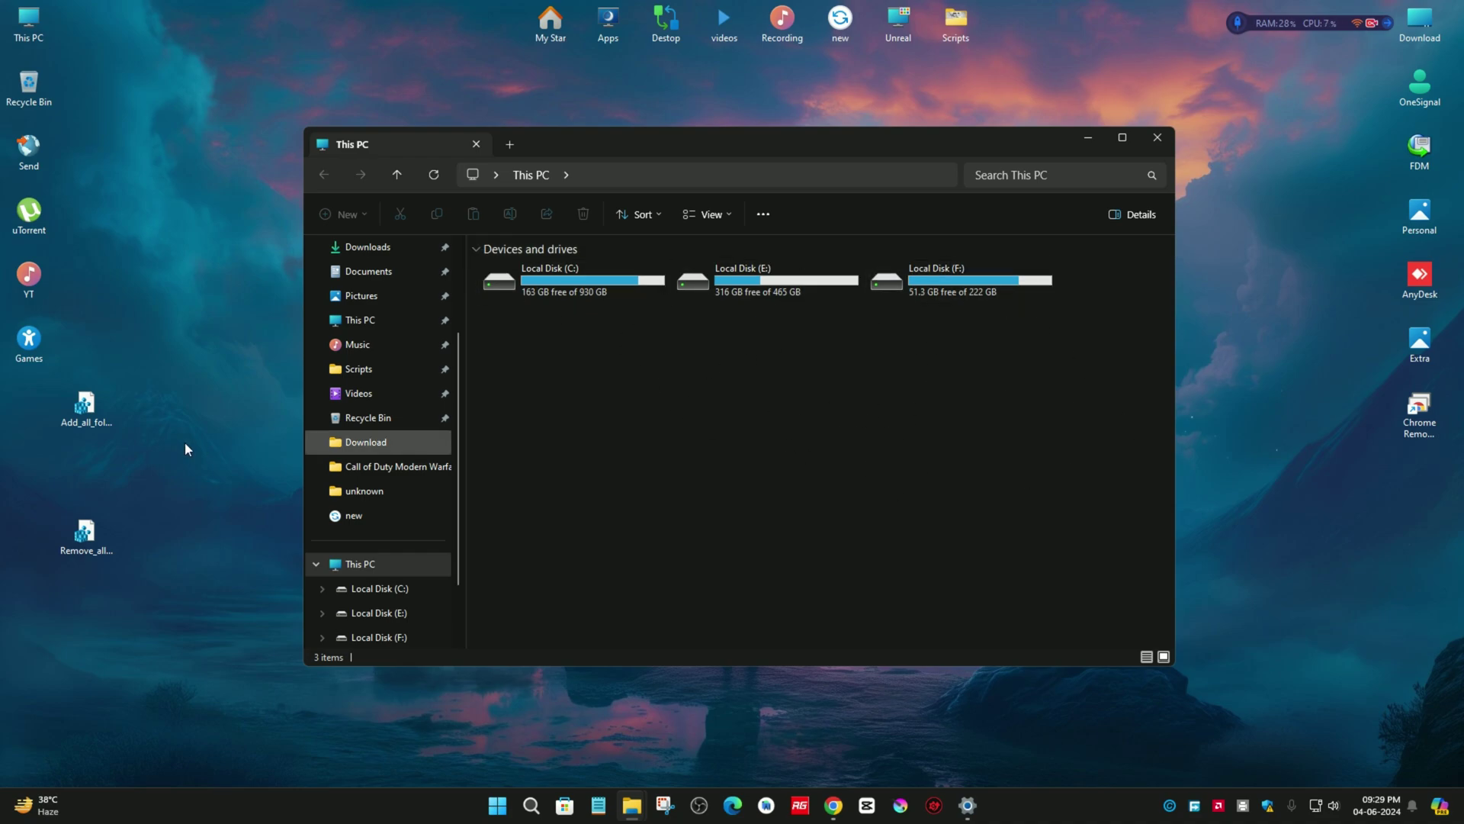
Step: Merge Add_all_folders_to_This_PC_in_File_Explorer.reg again, approving UAC and the confirmation
{"action": "double_click", "coordinate": [95, 403]}
{"action": "left_click", "coordinate": [715, 523]}
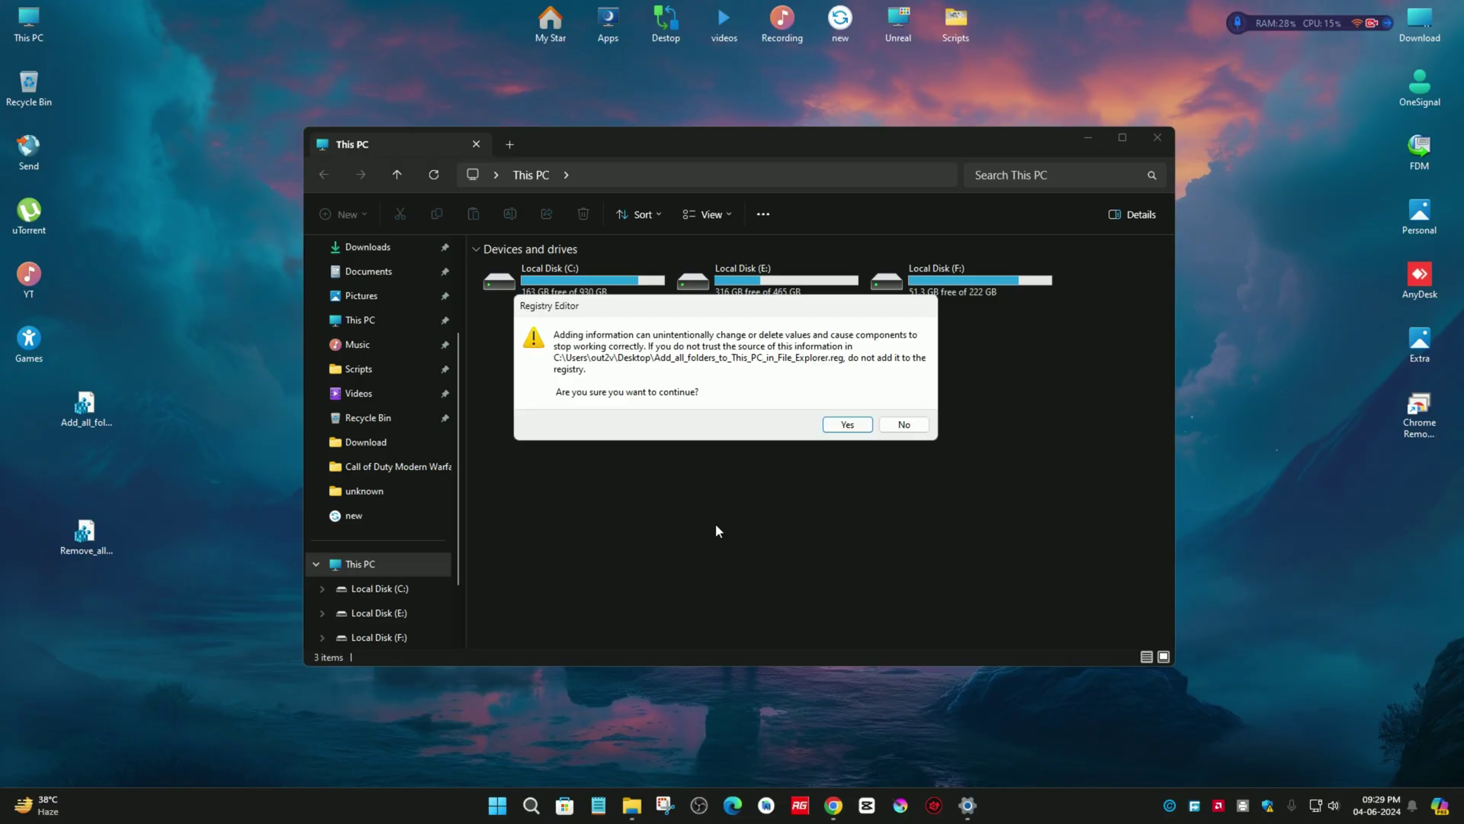
{"action": "left_click", "coordinate": [845, 424]}
{"action": "left_click", "coordinate": [903, 406]}
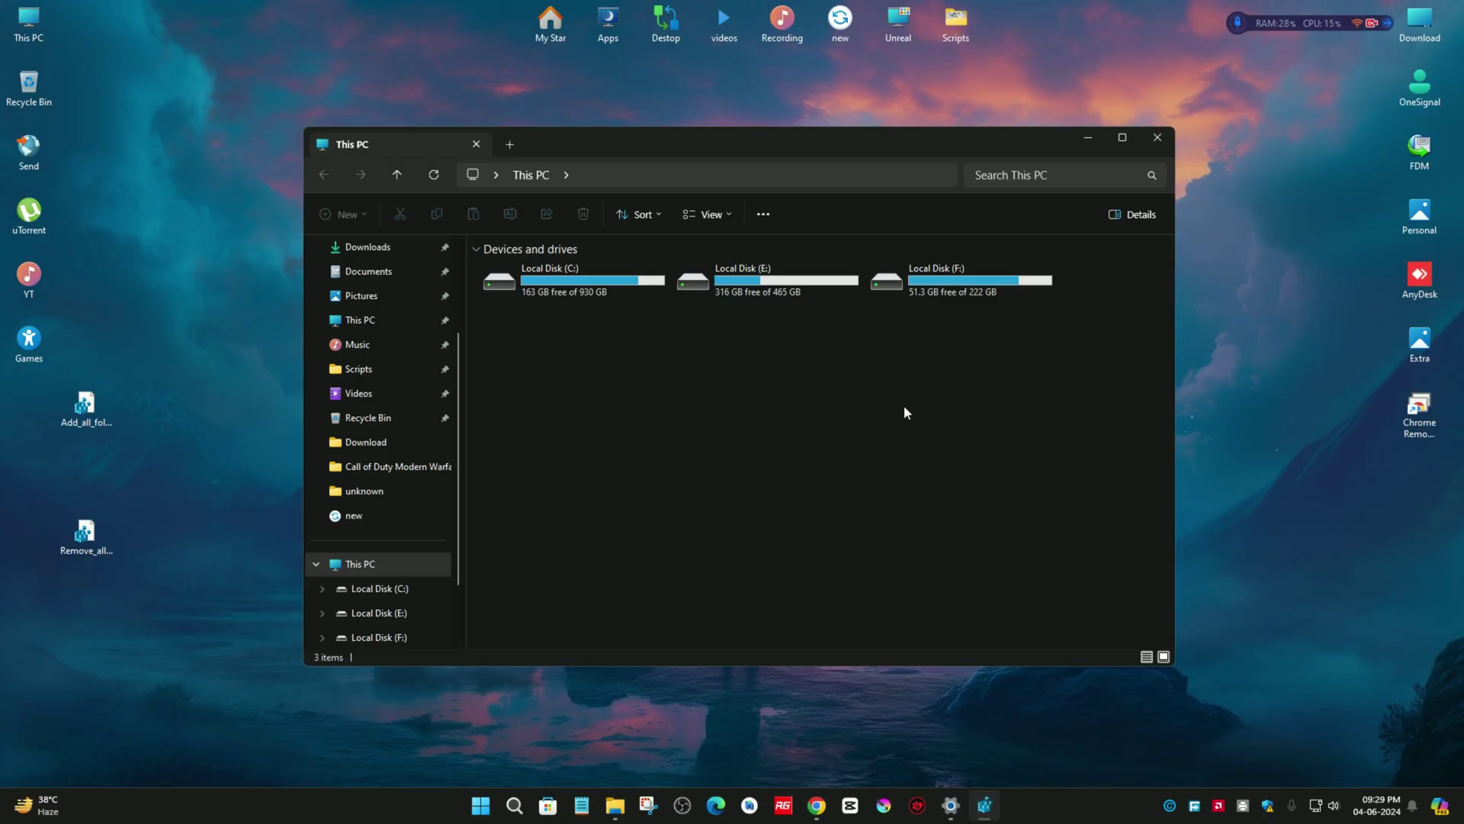
Step: Reopen This PC in a fresh tab and refresh the desktop
{"action": "left_click", "coordinate": [510, 147]}
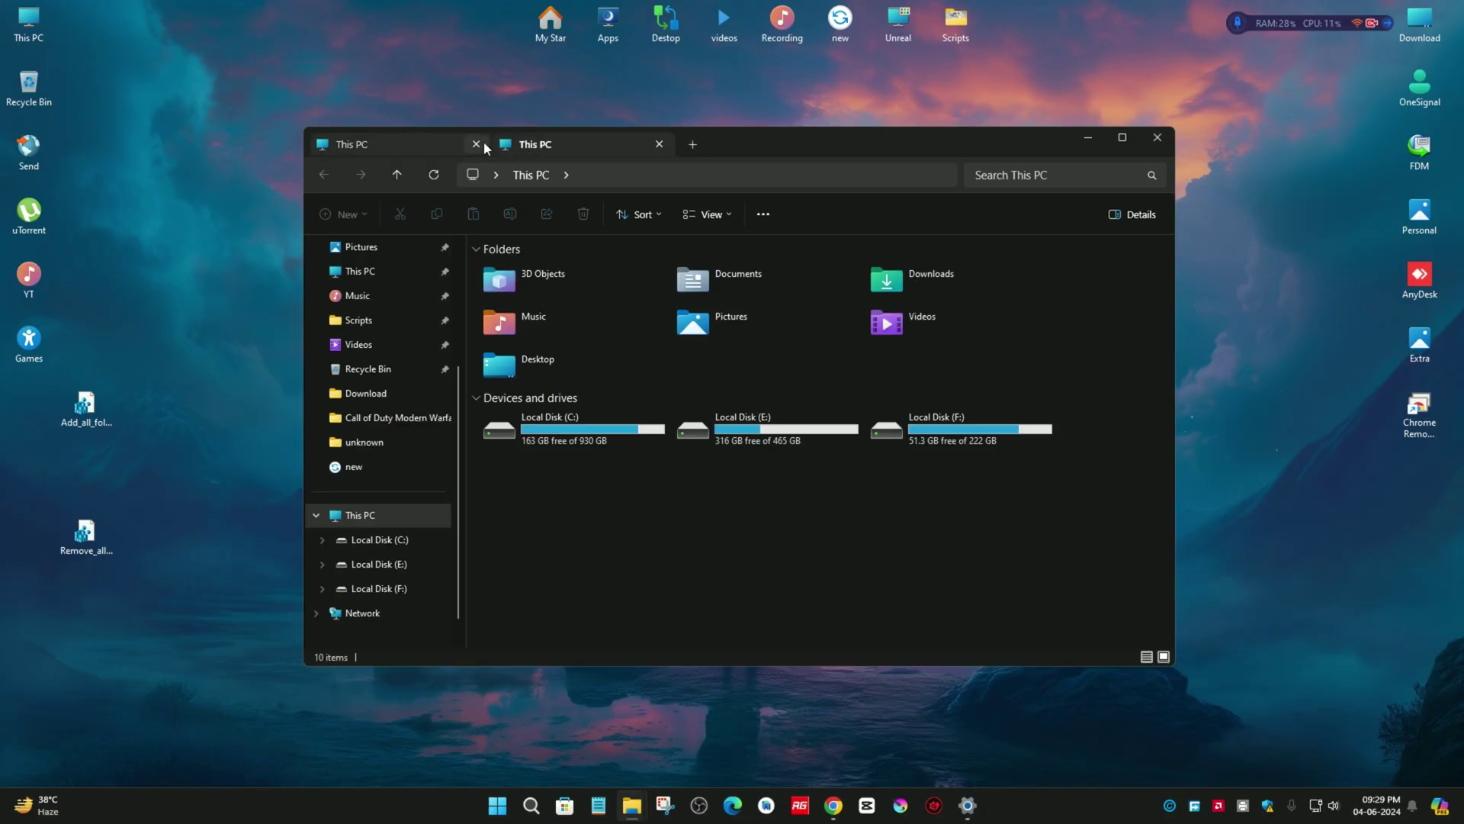
{"action": "left_click", "coordinate": [477, 144]}
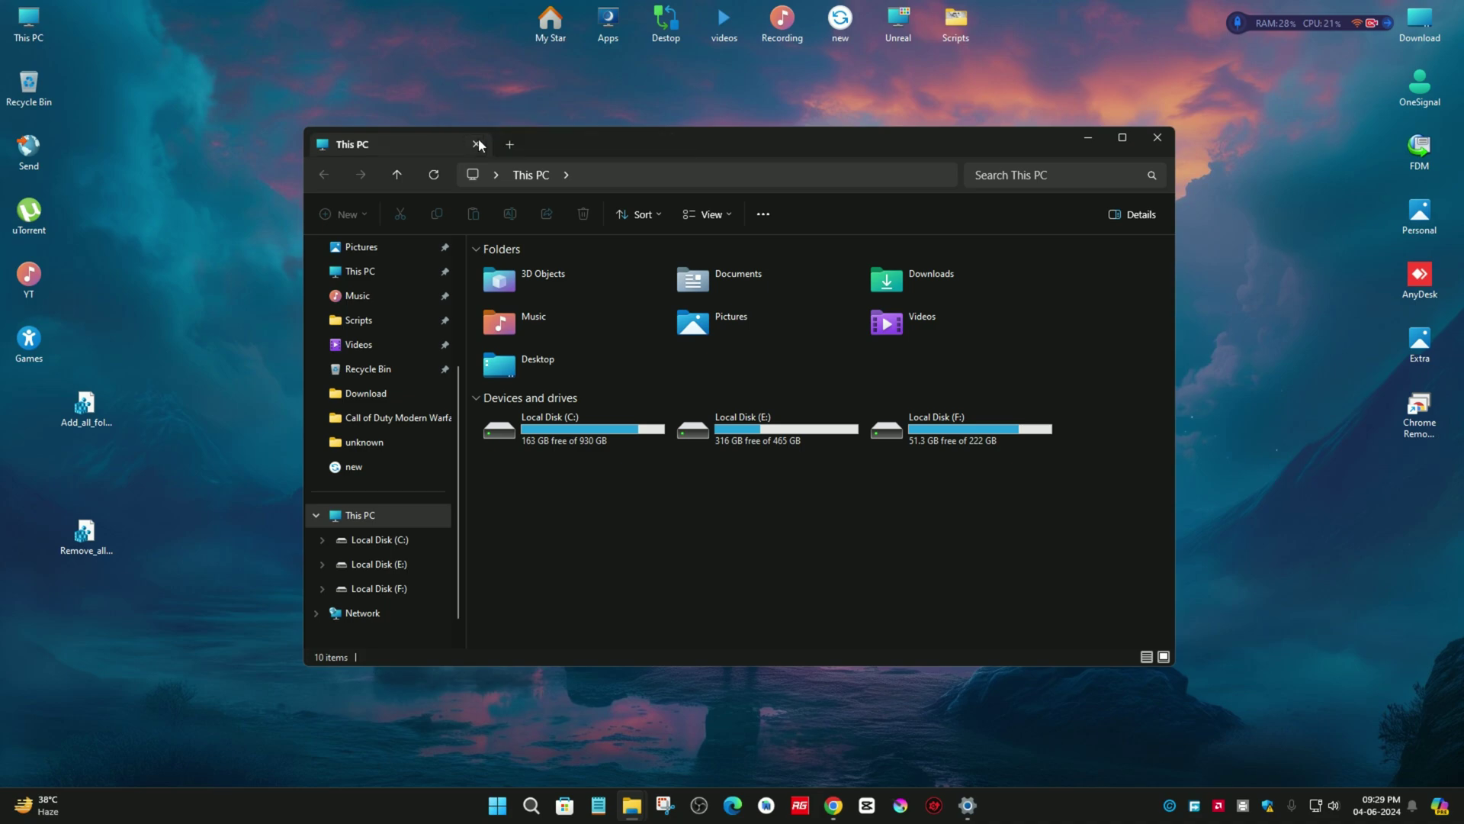
{"action": "right_click", "coordinate": [168, 244]}
{"action": "left_click", "coordinate": [222, 345]}
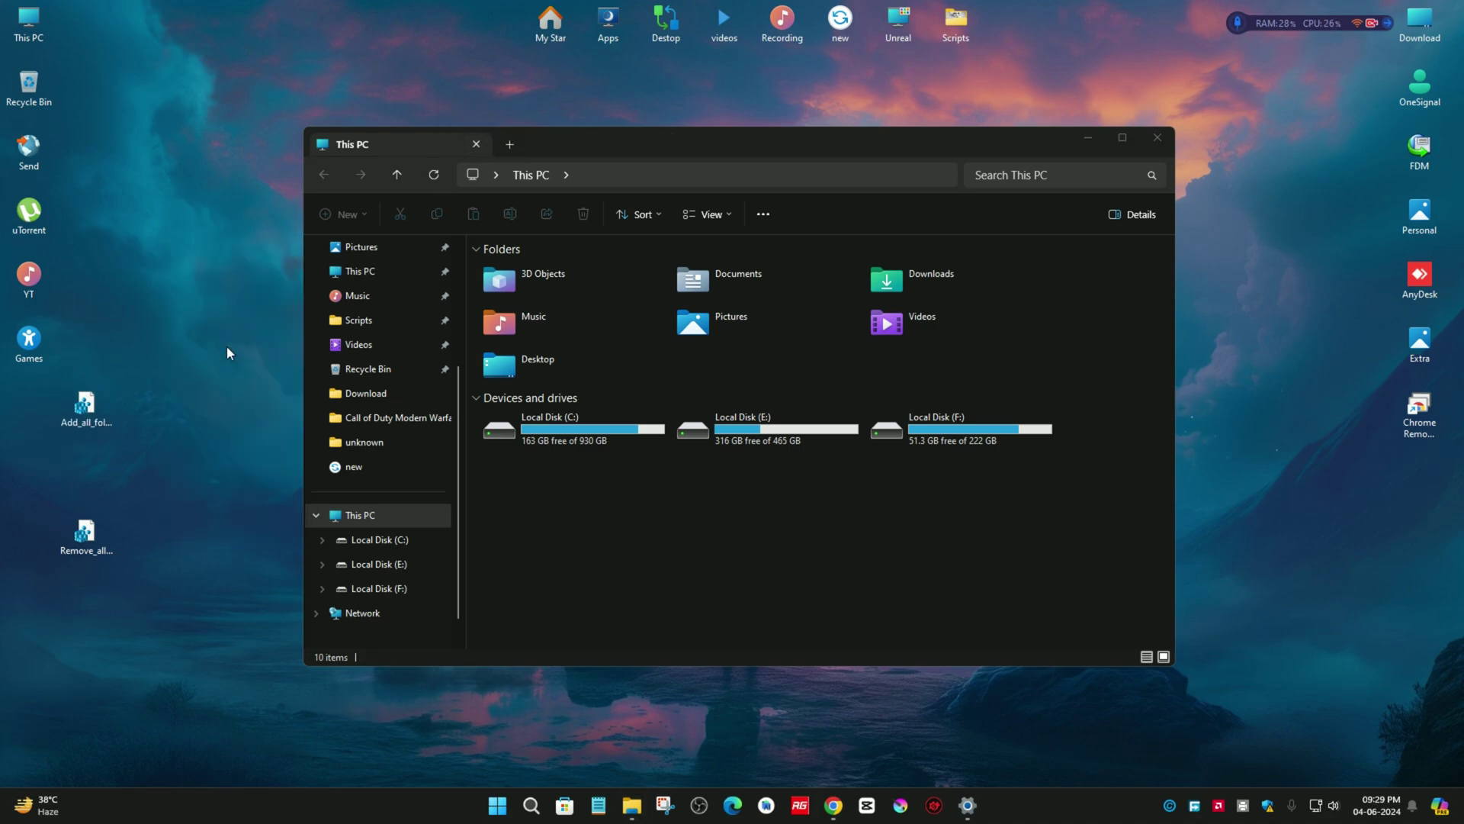